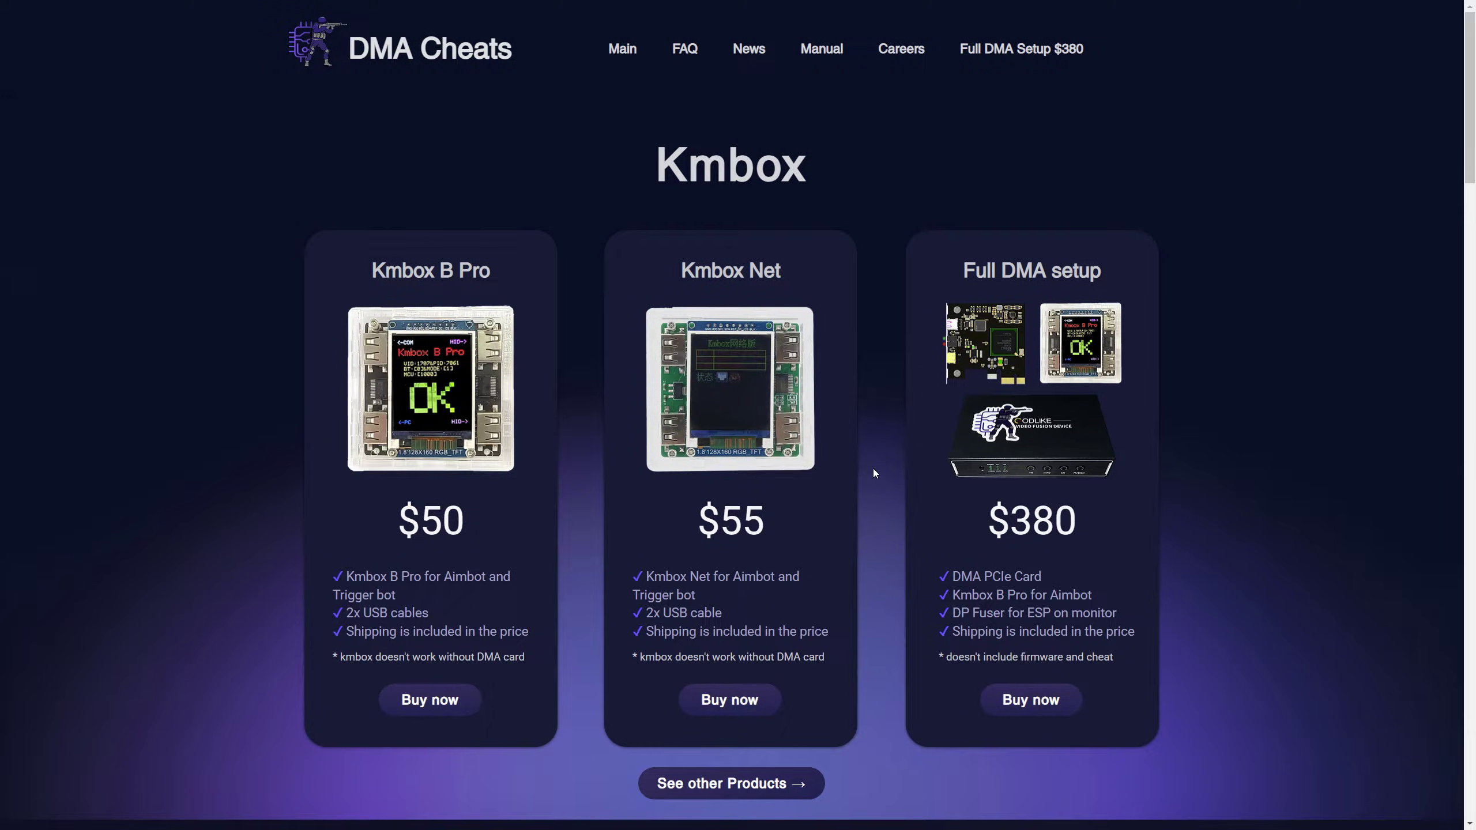
- Open the Manual's Kmbox Net guide and scroll to the Connecting Kmbox Net wiring picture
click(821, 49)
click(443, 195)
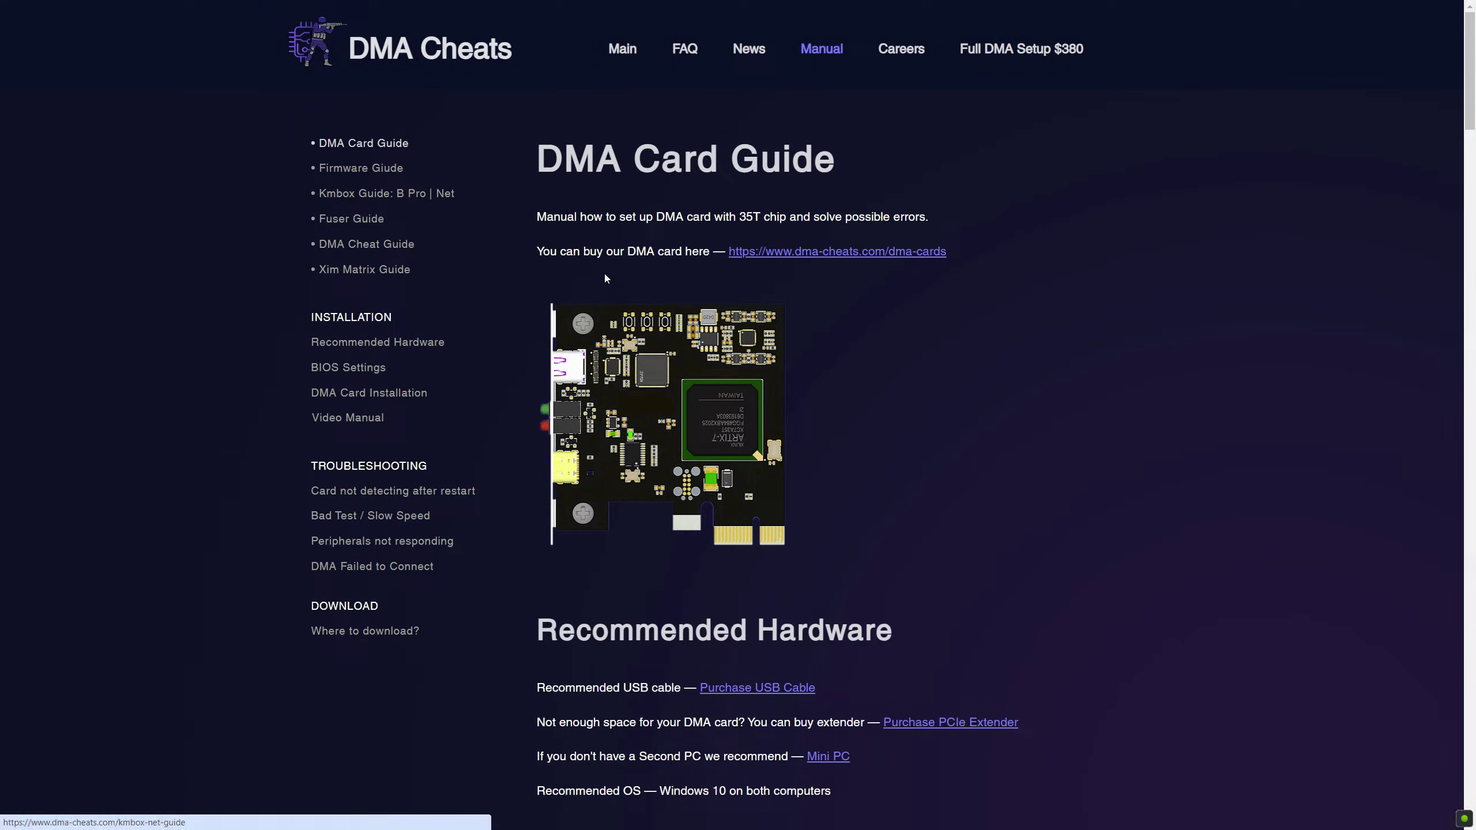
scroll(936, 442, down, 10)
scroll(938, 447, down, 4)
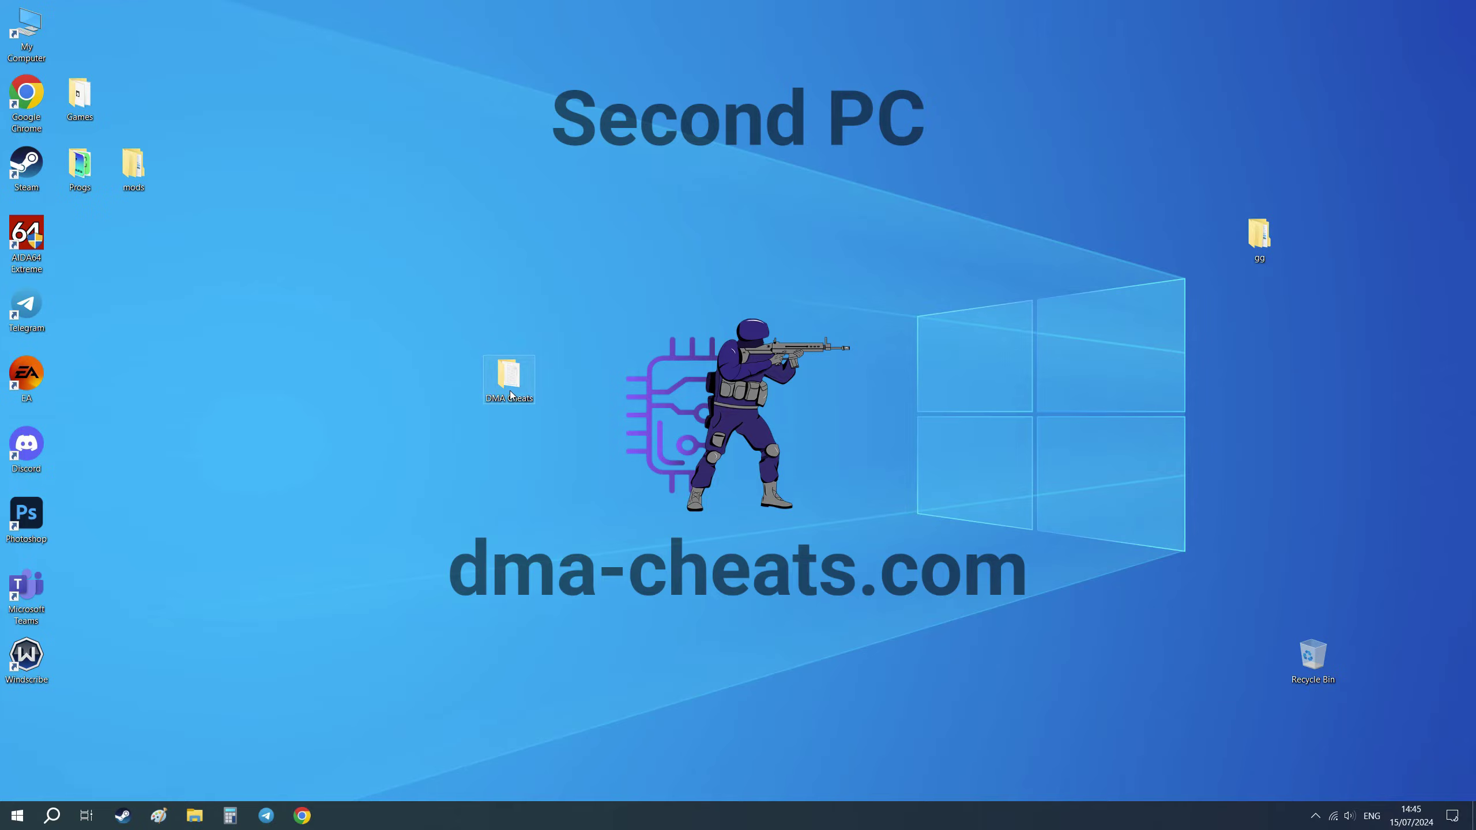
- Run WCHUSBNIC from DMA Cheats > 3. Kmbox > Kmbox Net, install the driver, then close the windows
double_click(511, 366)
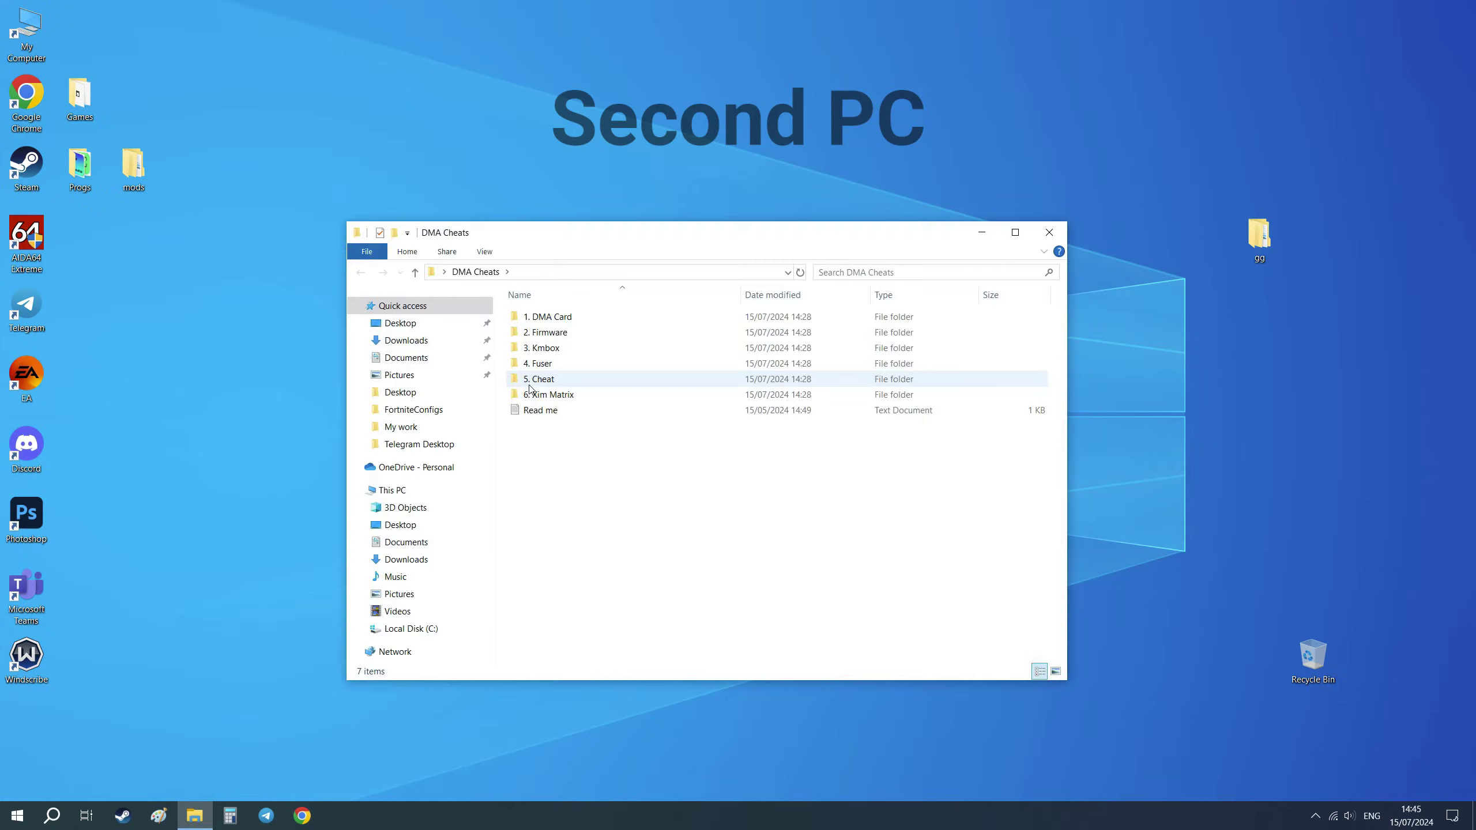
double_click(573, 348)
double_click(576, 335)
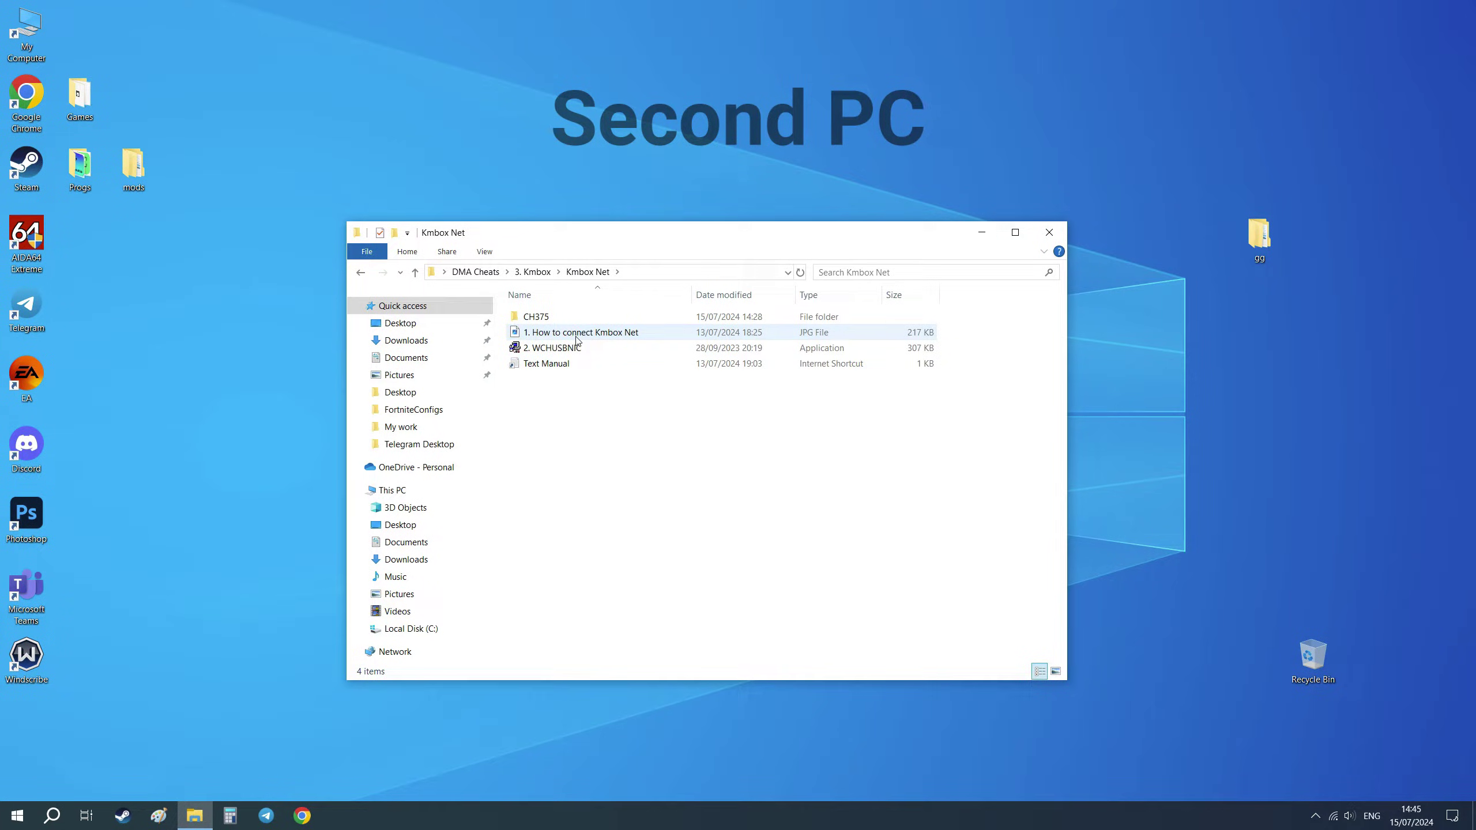
double_click(558, 348)
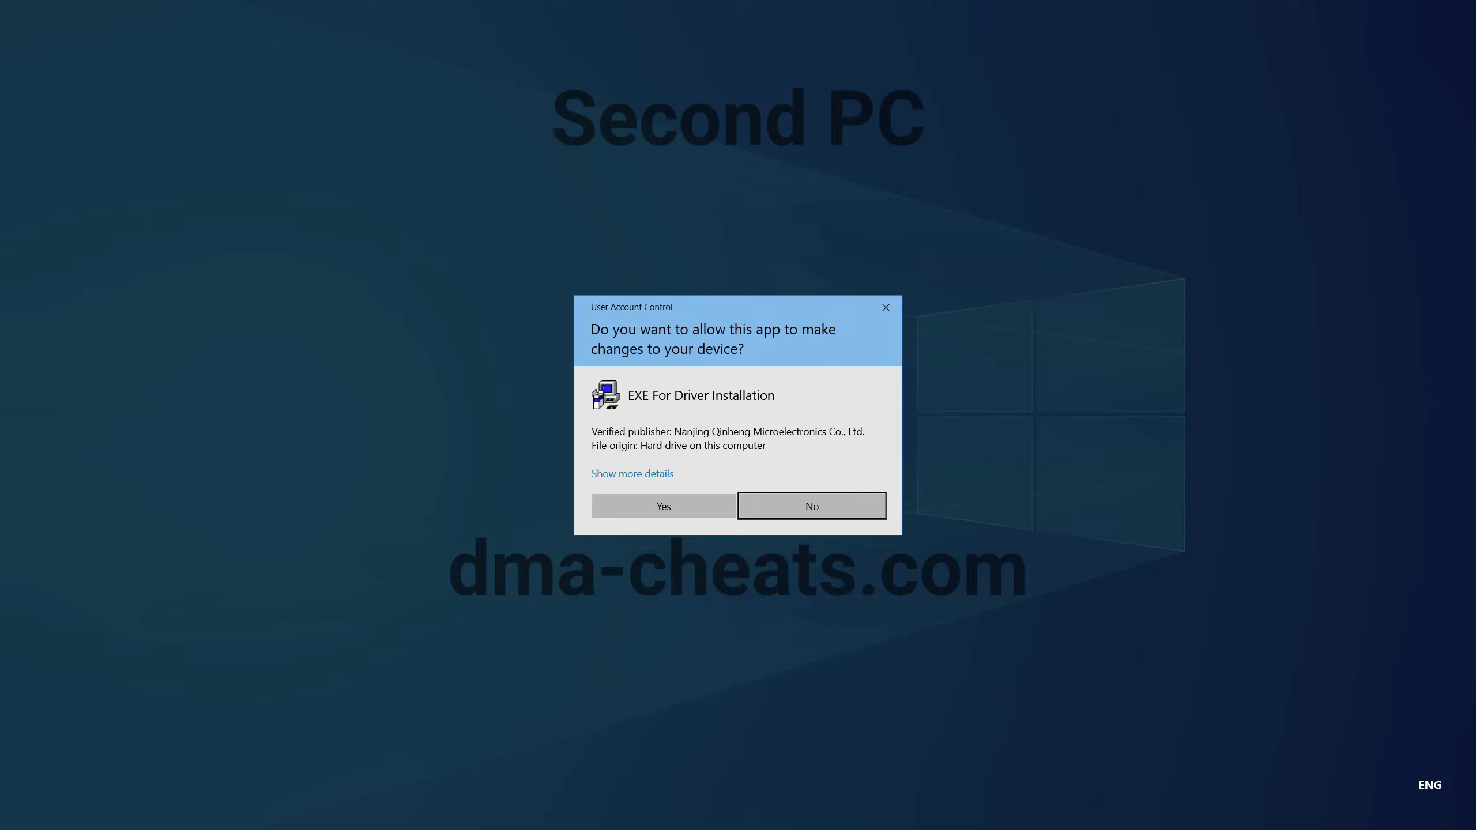
click(657, 504)
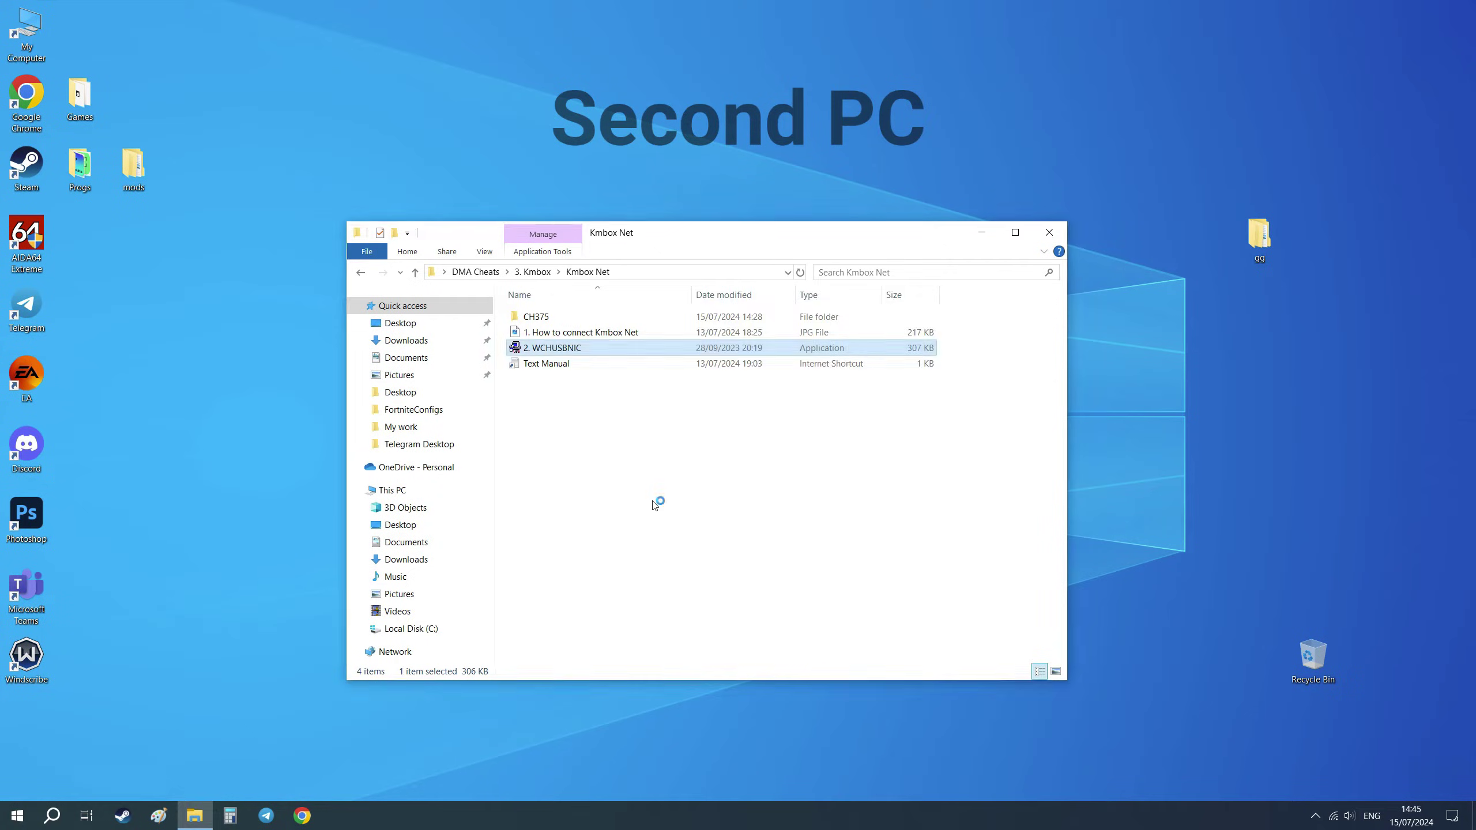
click(624, 377)
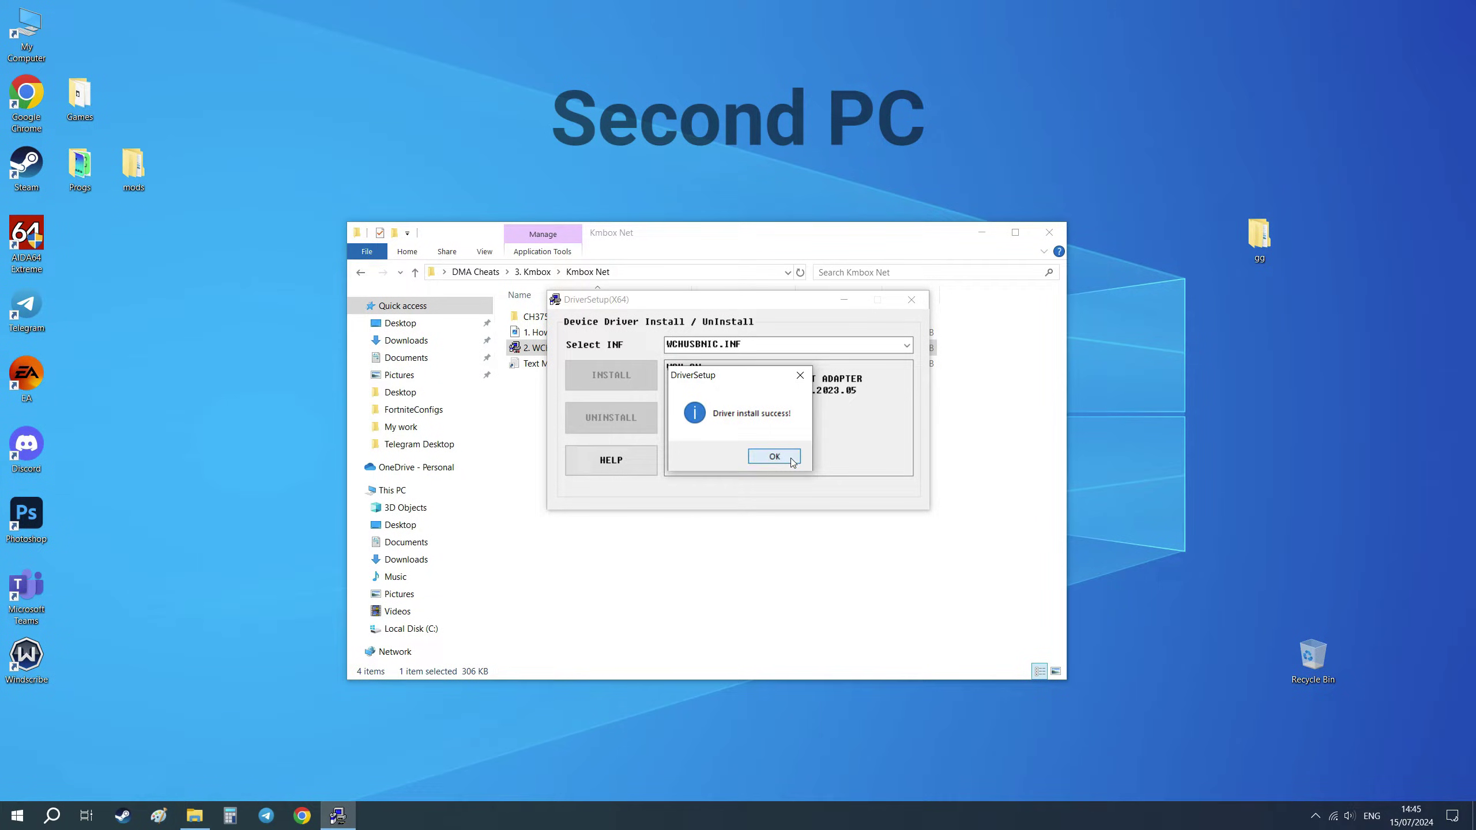
click(773, 457)
click(911, 299)
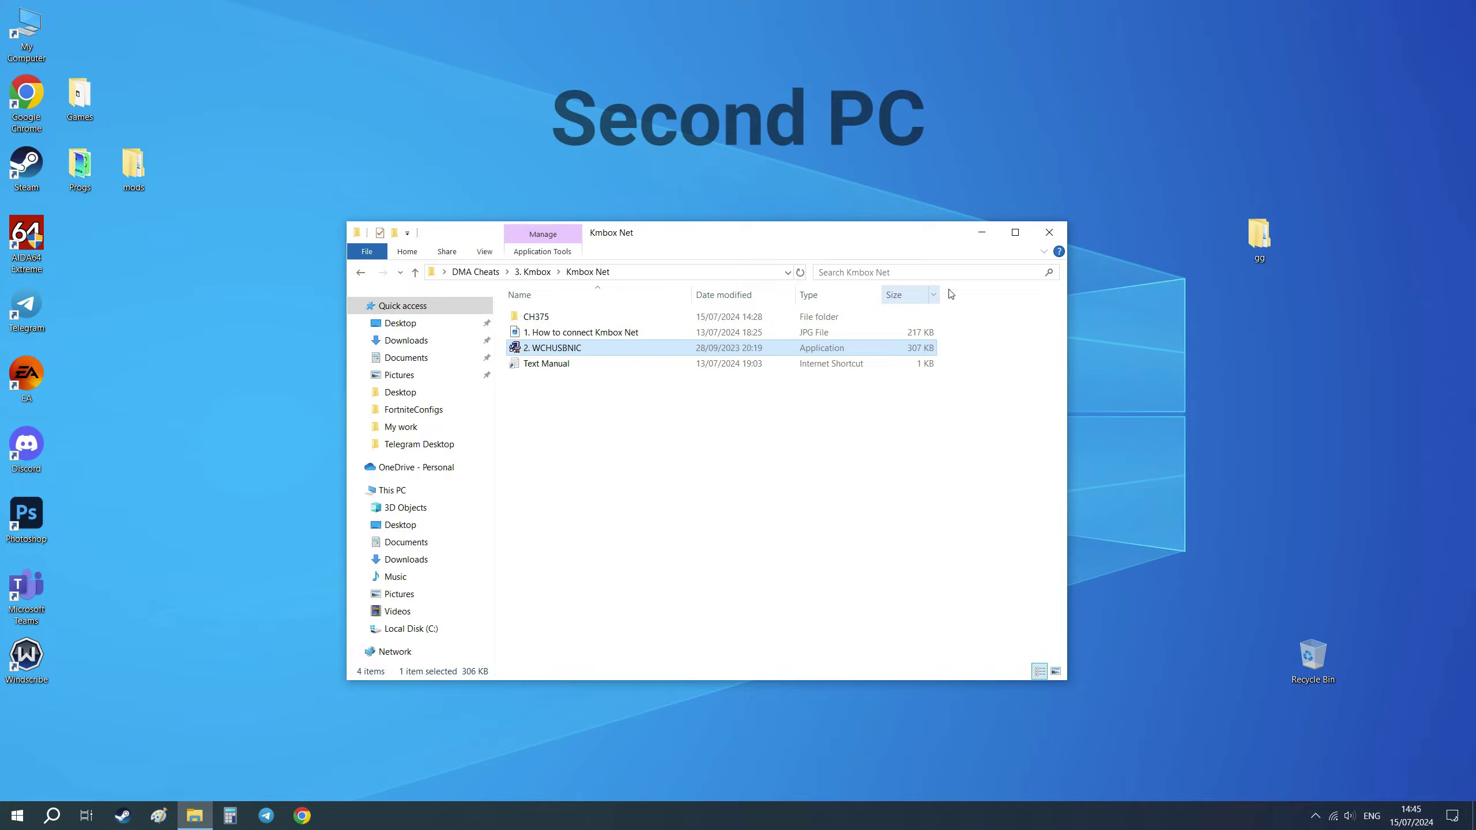
click(1049, 232)
- Restart the computer from the Start menu's power options
click(16, 816)
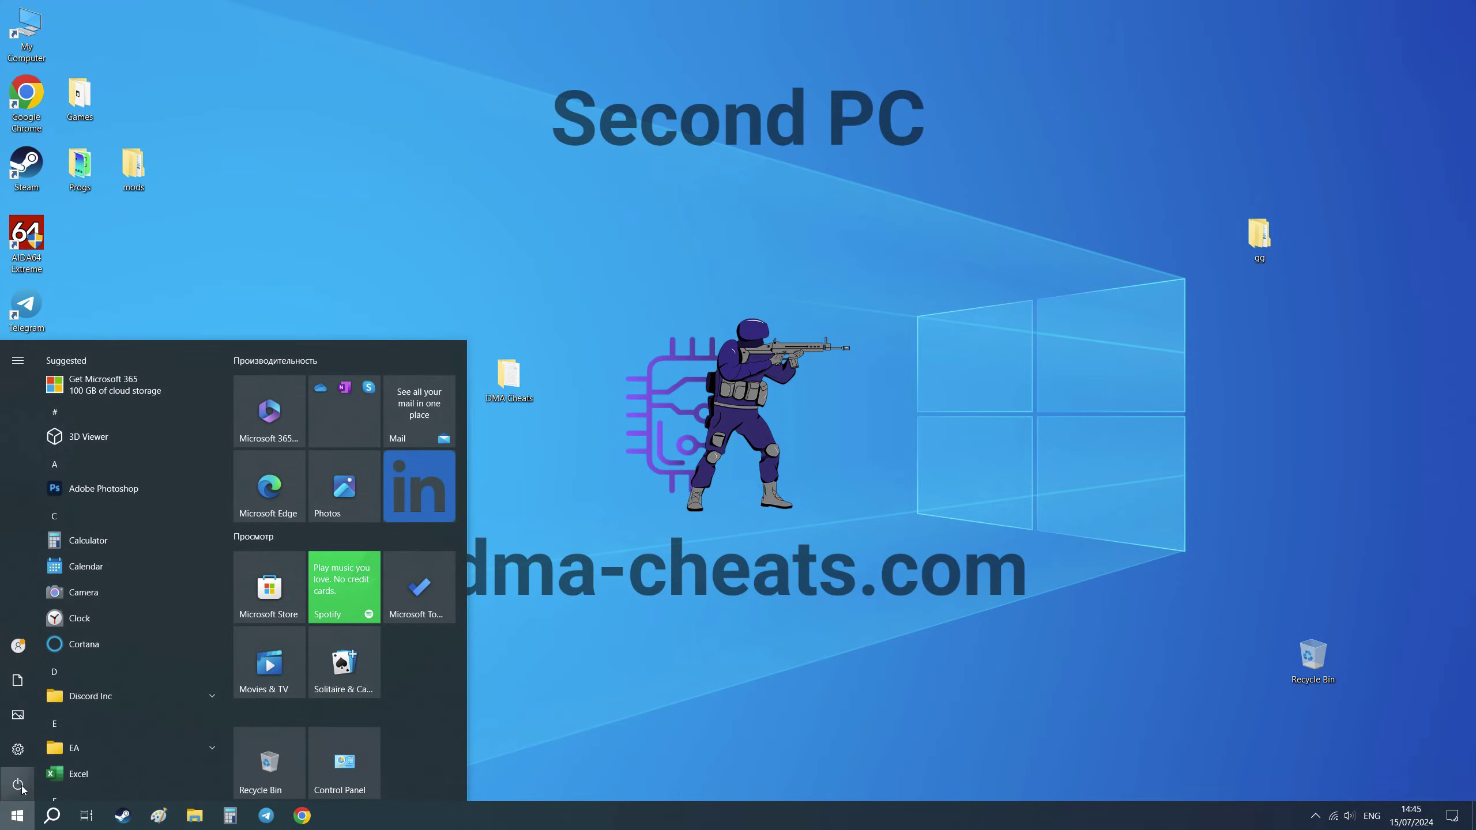
click(18, 783)
click(44, 747)
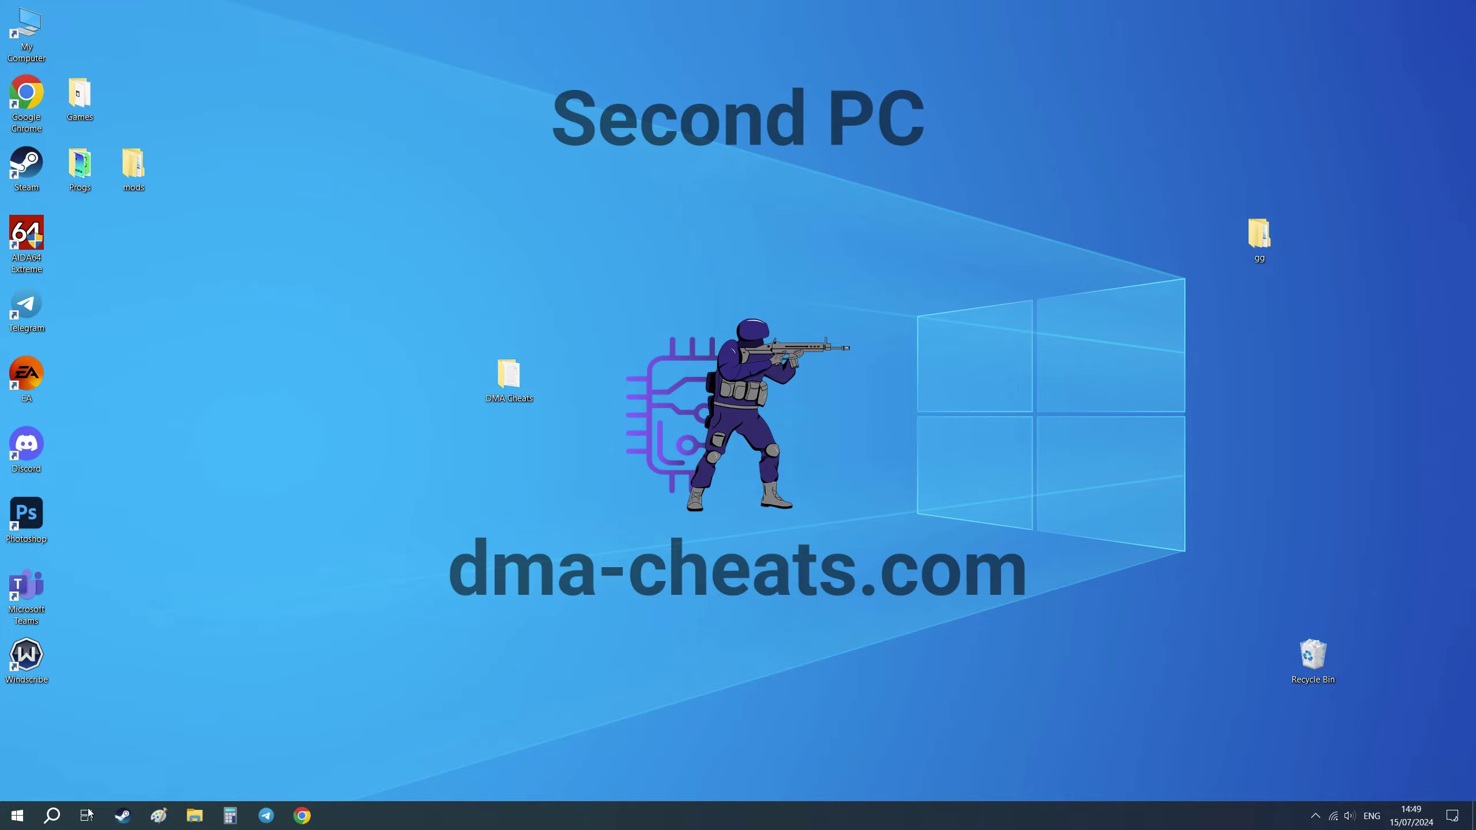
- Open Control Panel's Network and Sharing Center and show the adapter list via Change adapter settings
click(52, 816)
text(control)
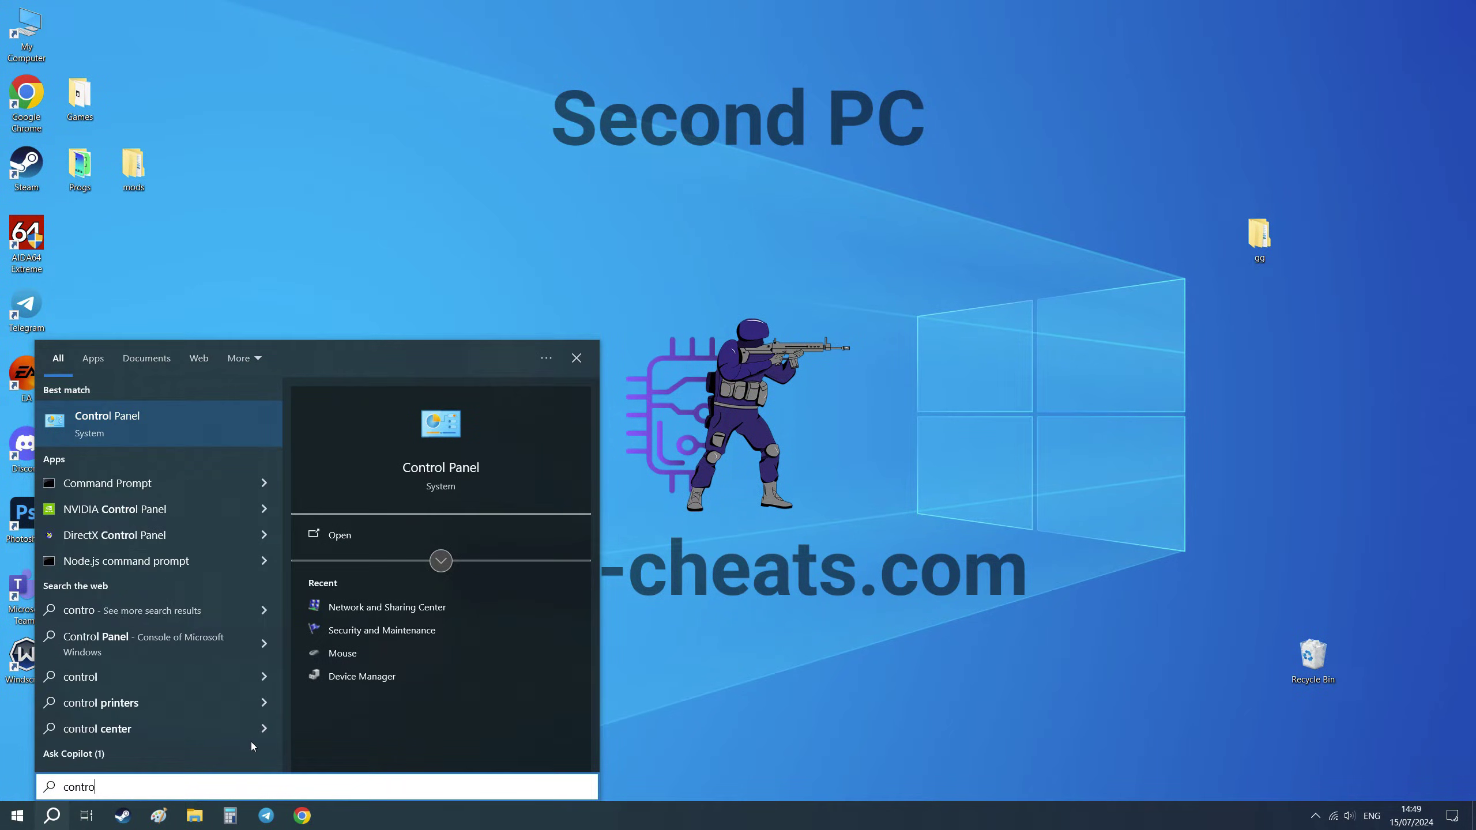
click(175, 414)
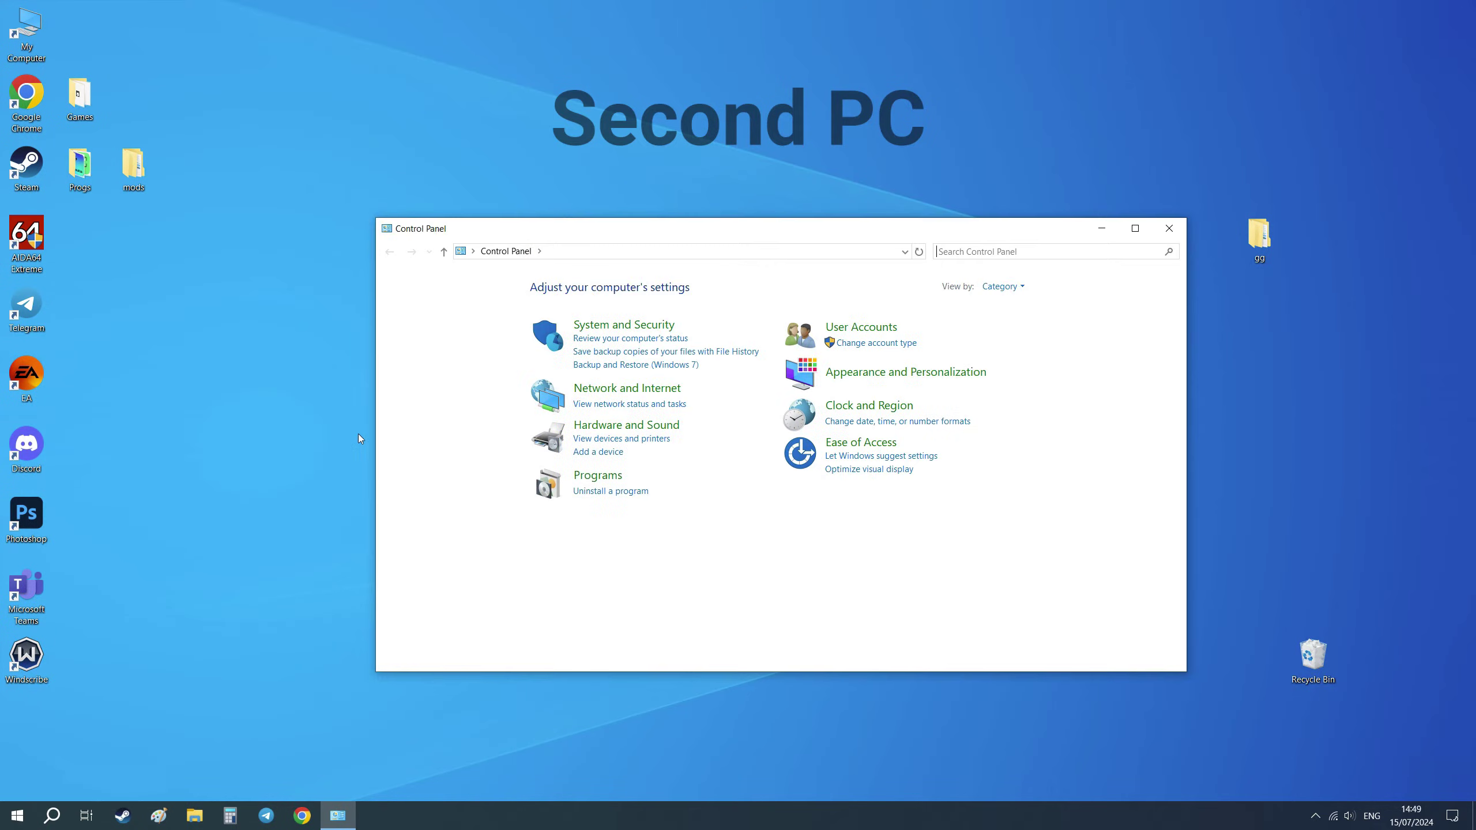
click(642, 389)
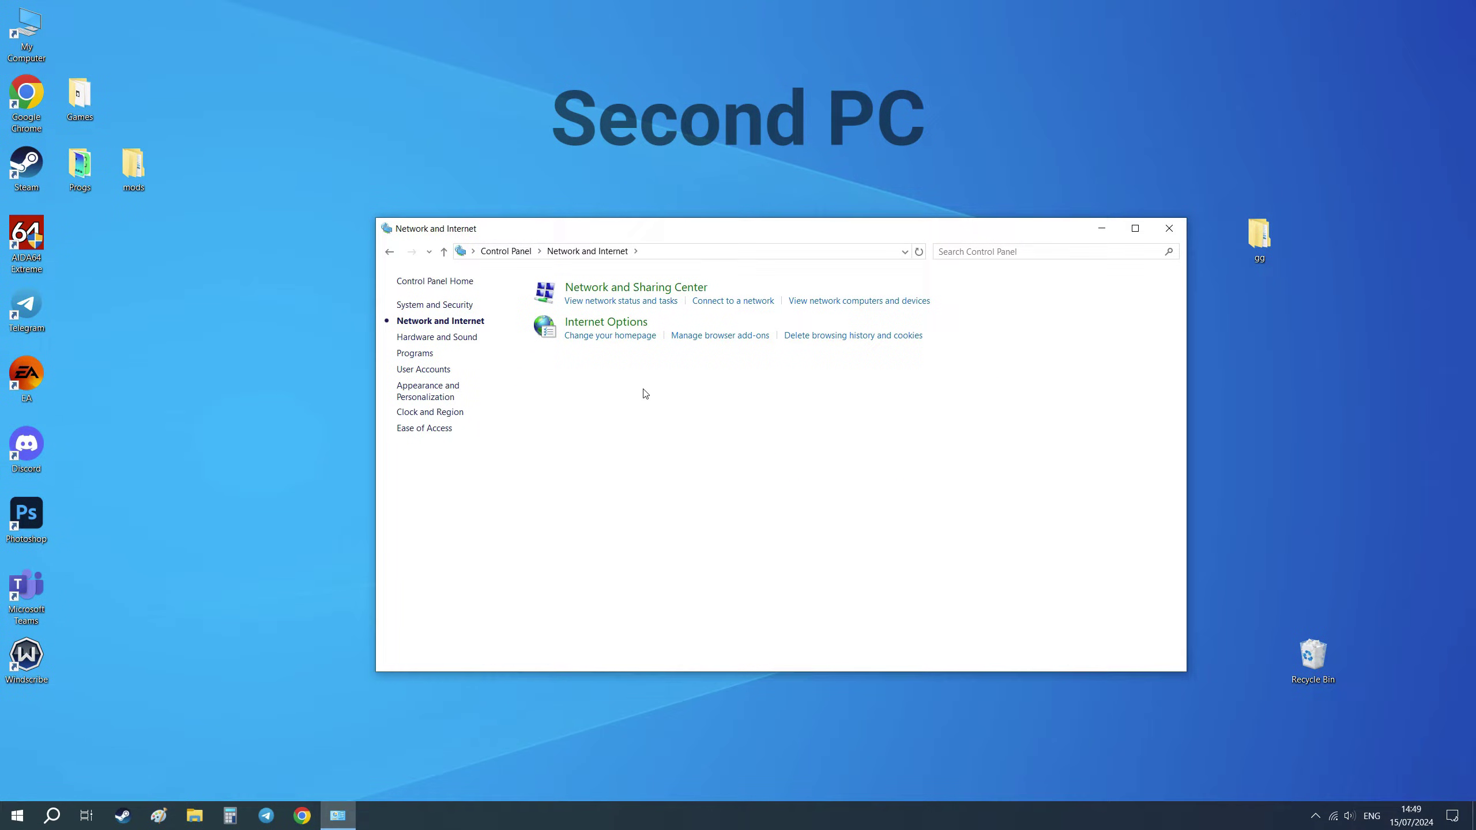
click(640, 290)
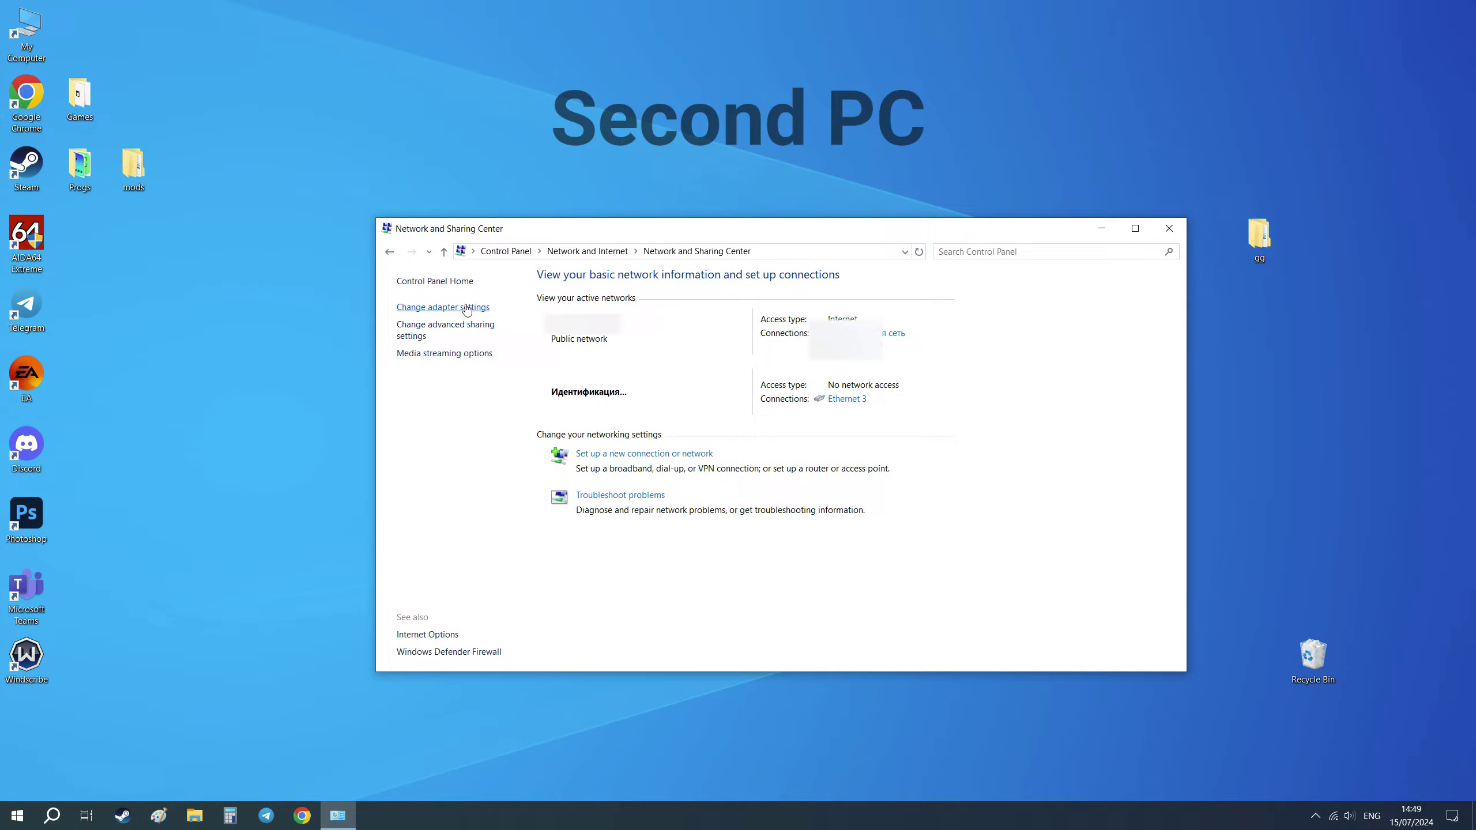
click(466, 308)
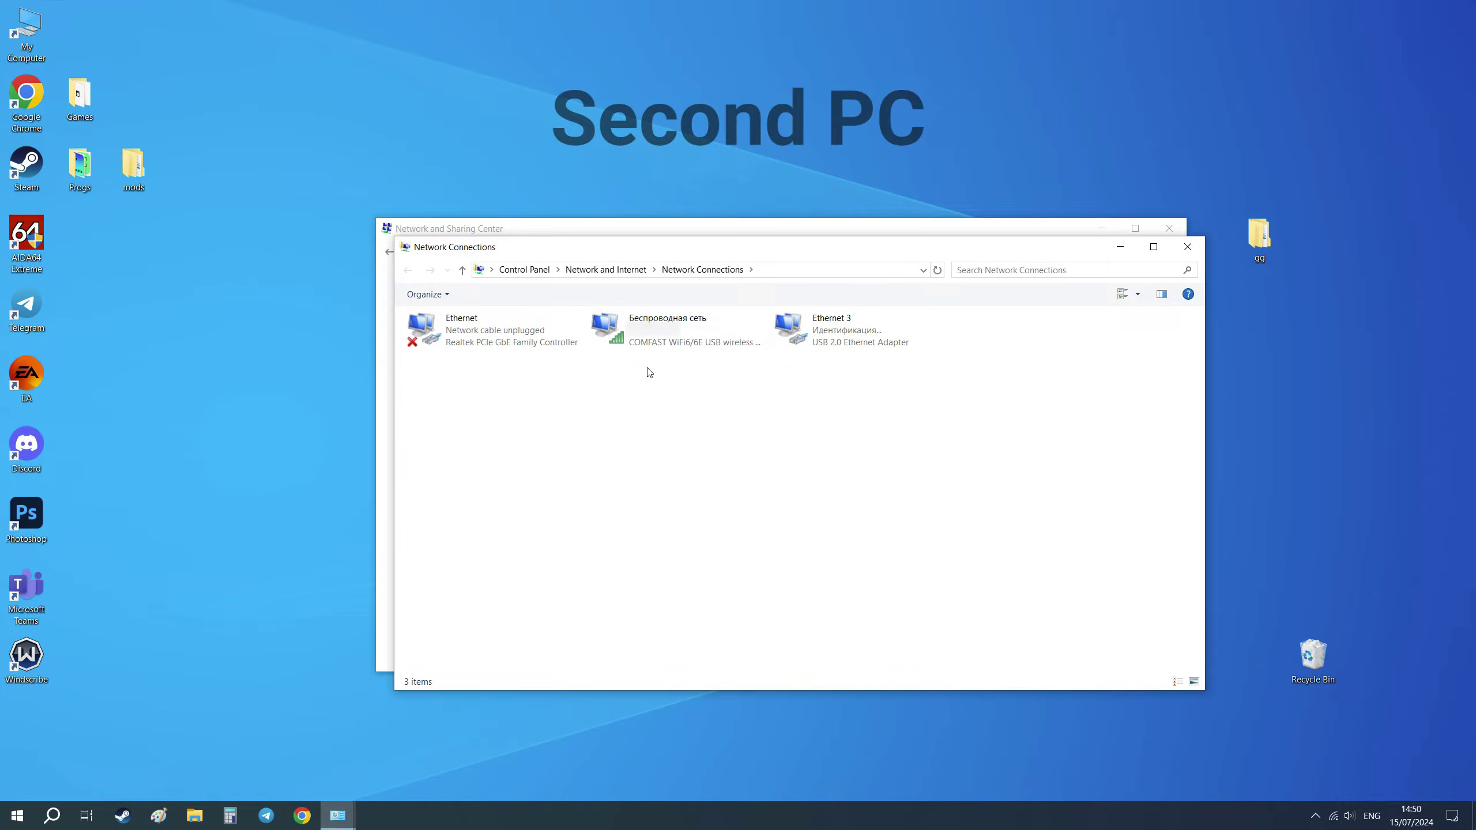
- Open the Properties of the Ethernet 3 adapter
click(837, 342)
right_click(844, 339)
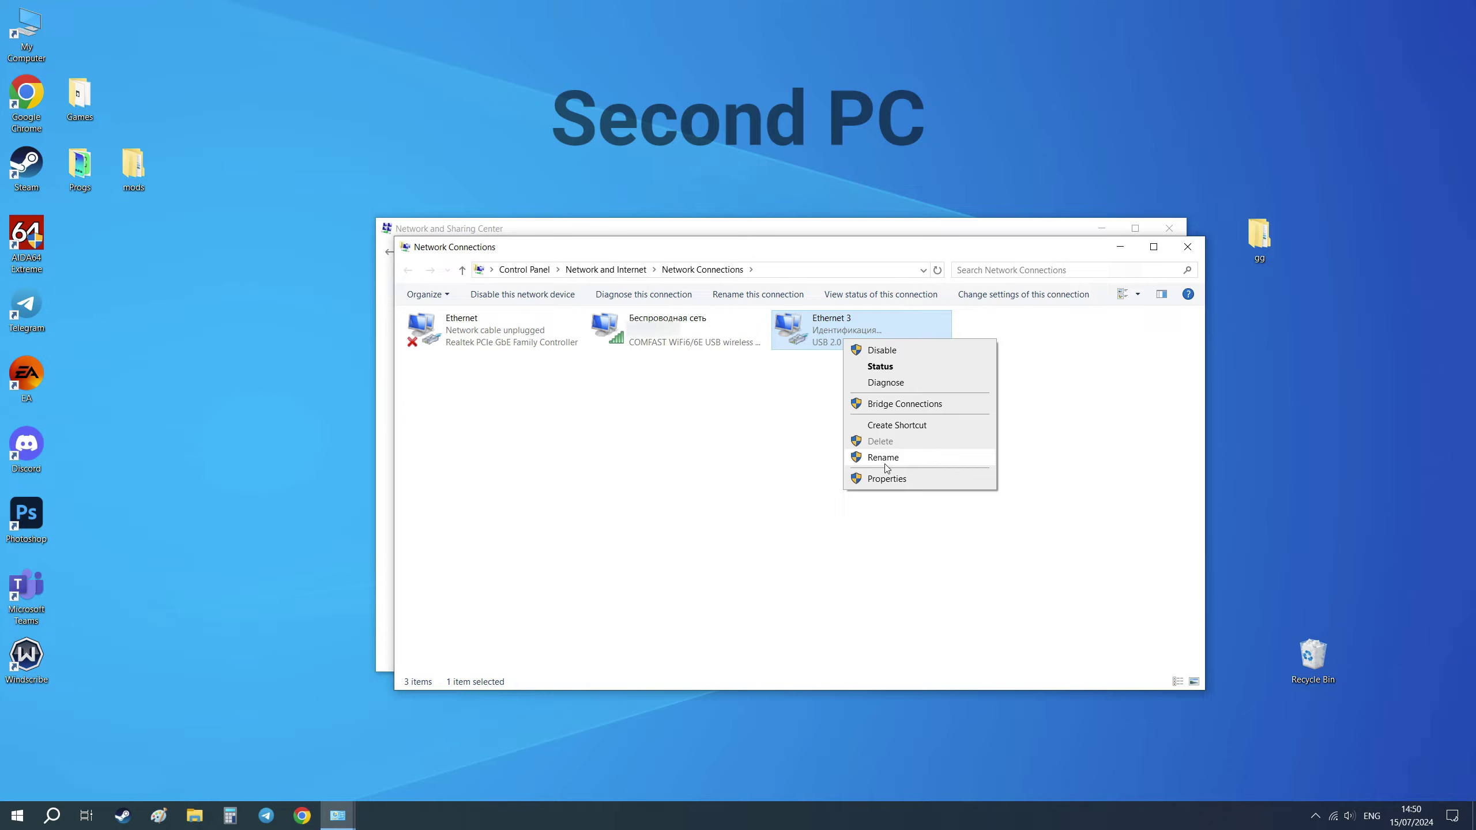
click(885, 478)
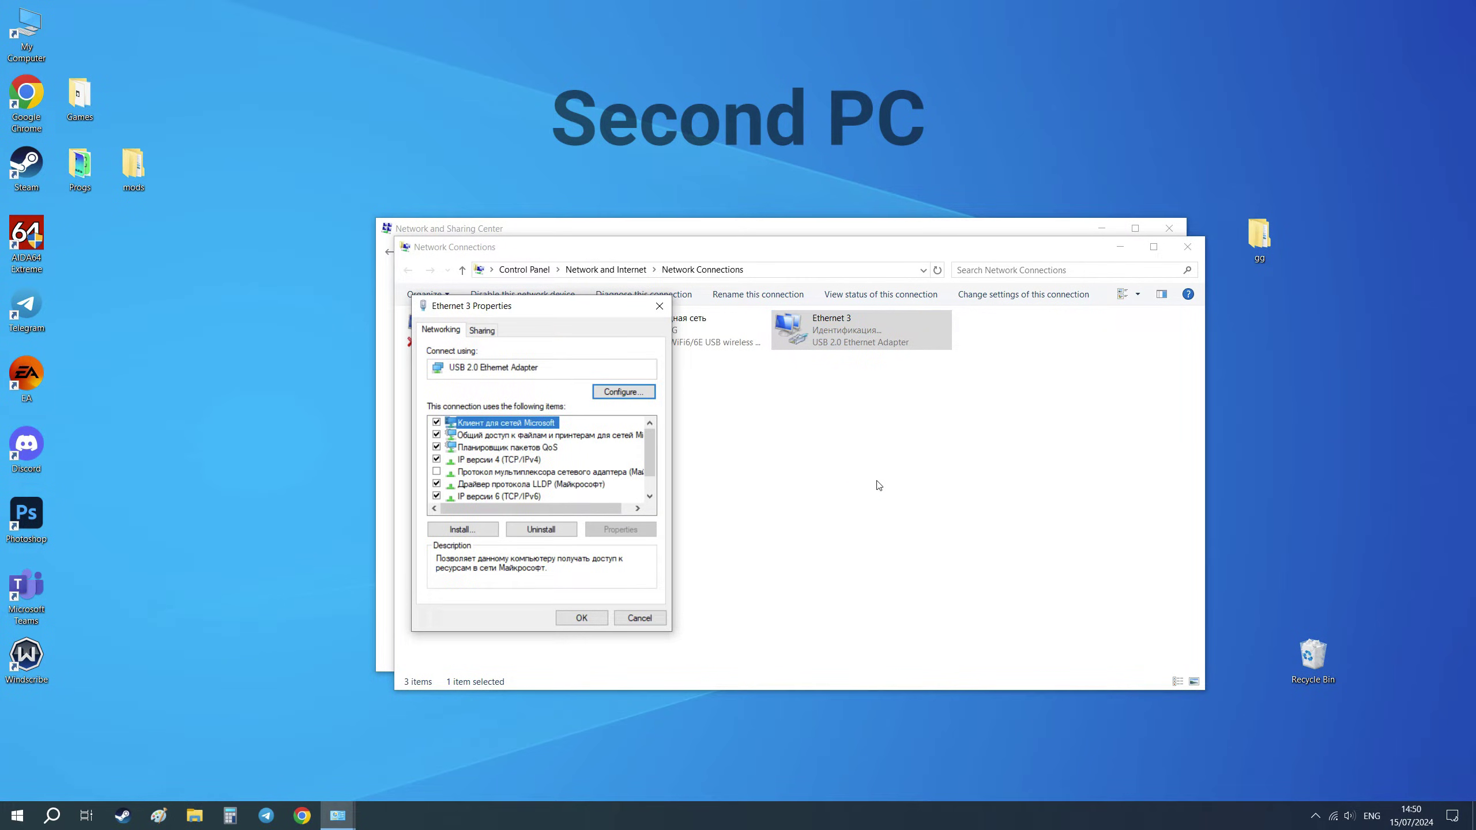
- Uncheck Internet Protocol Version 6 and open the IPv4 (TCP/IPv4) properties
click(462, 496)
scroll(462, 497, down, 1)
click(436, 472)
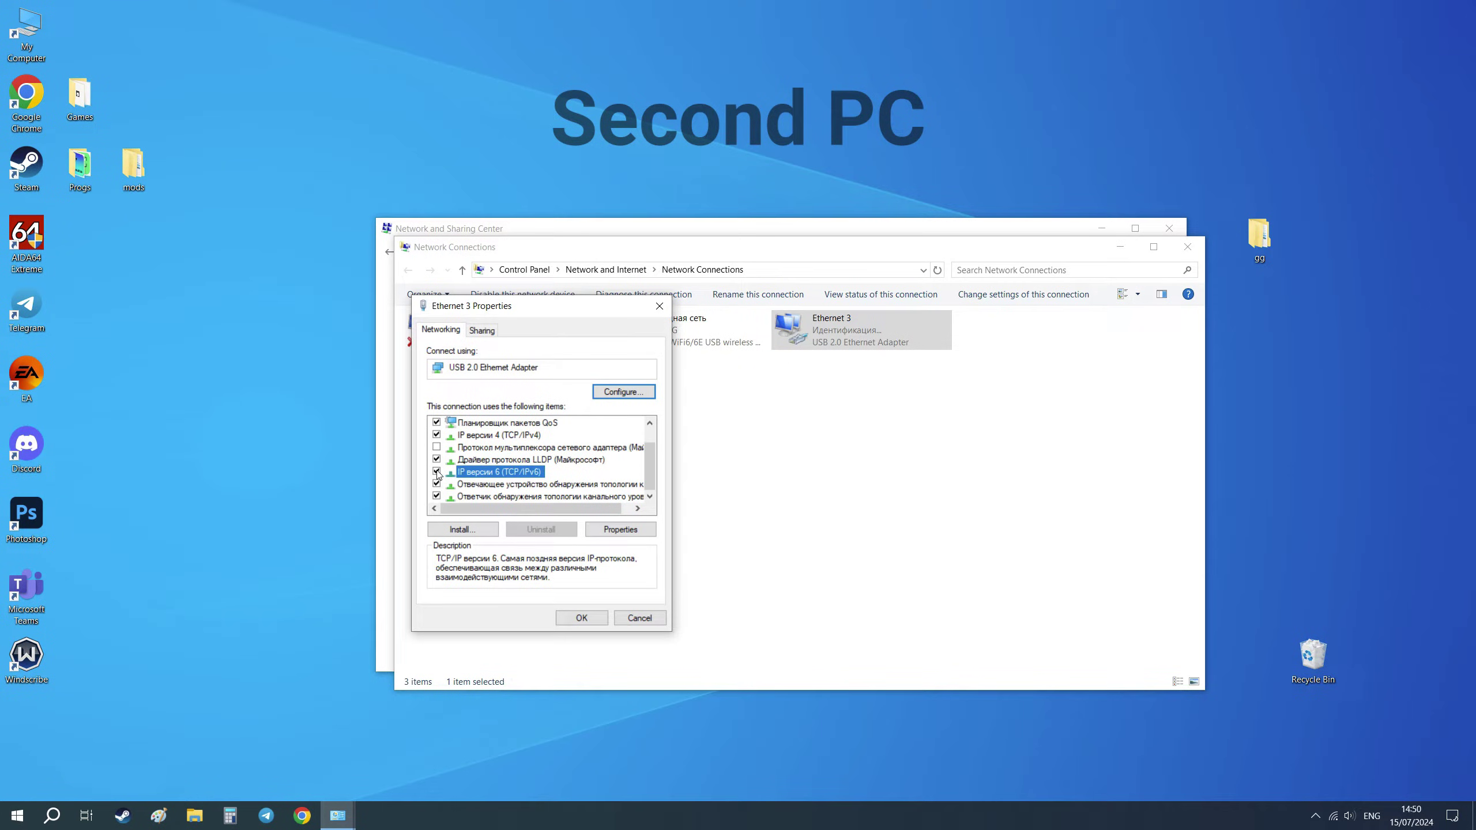
click(473, 435)
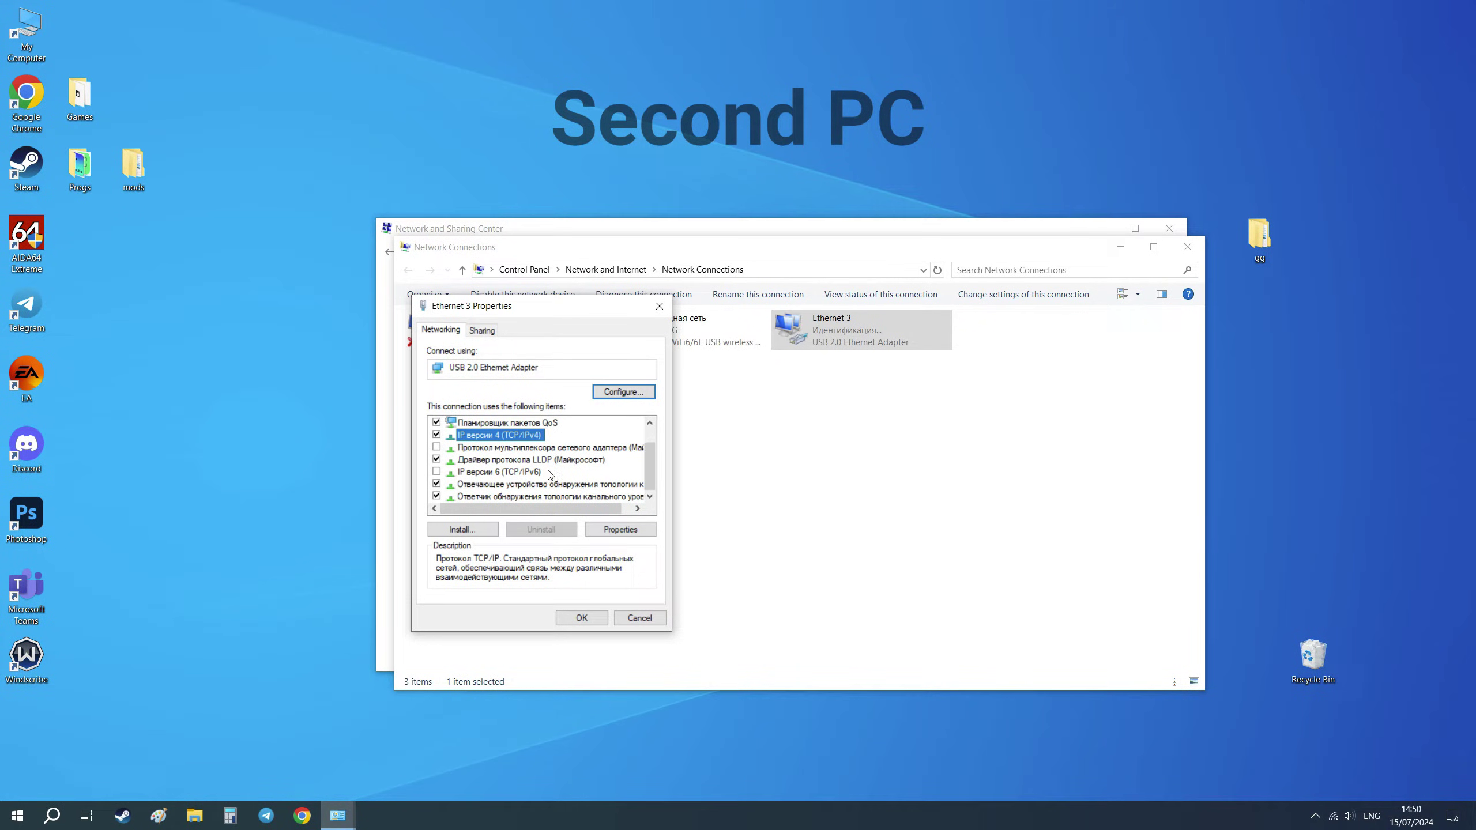
click(612, 530)
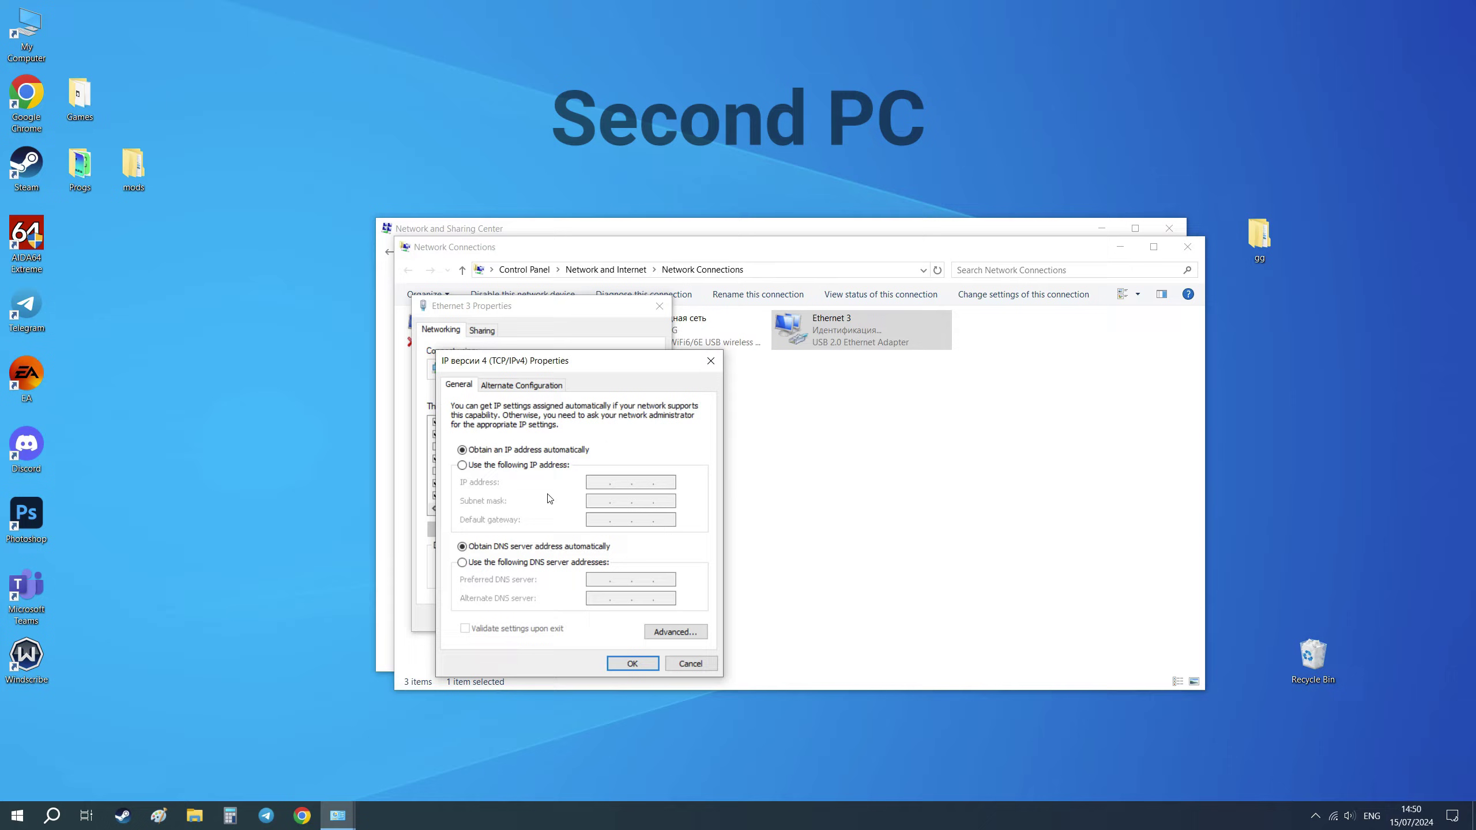
- Set a static IPv4 address 192.168.2.100 with subnet mask 255.255.255.0 and apply it
click(518, 467)
click(593, 483)
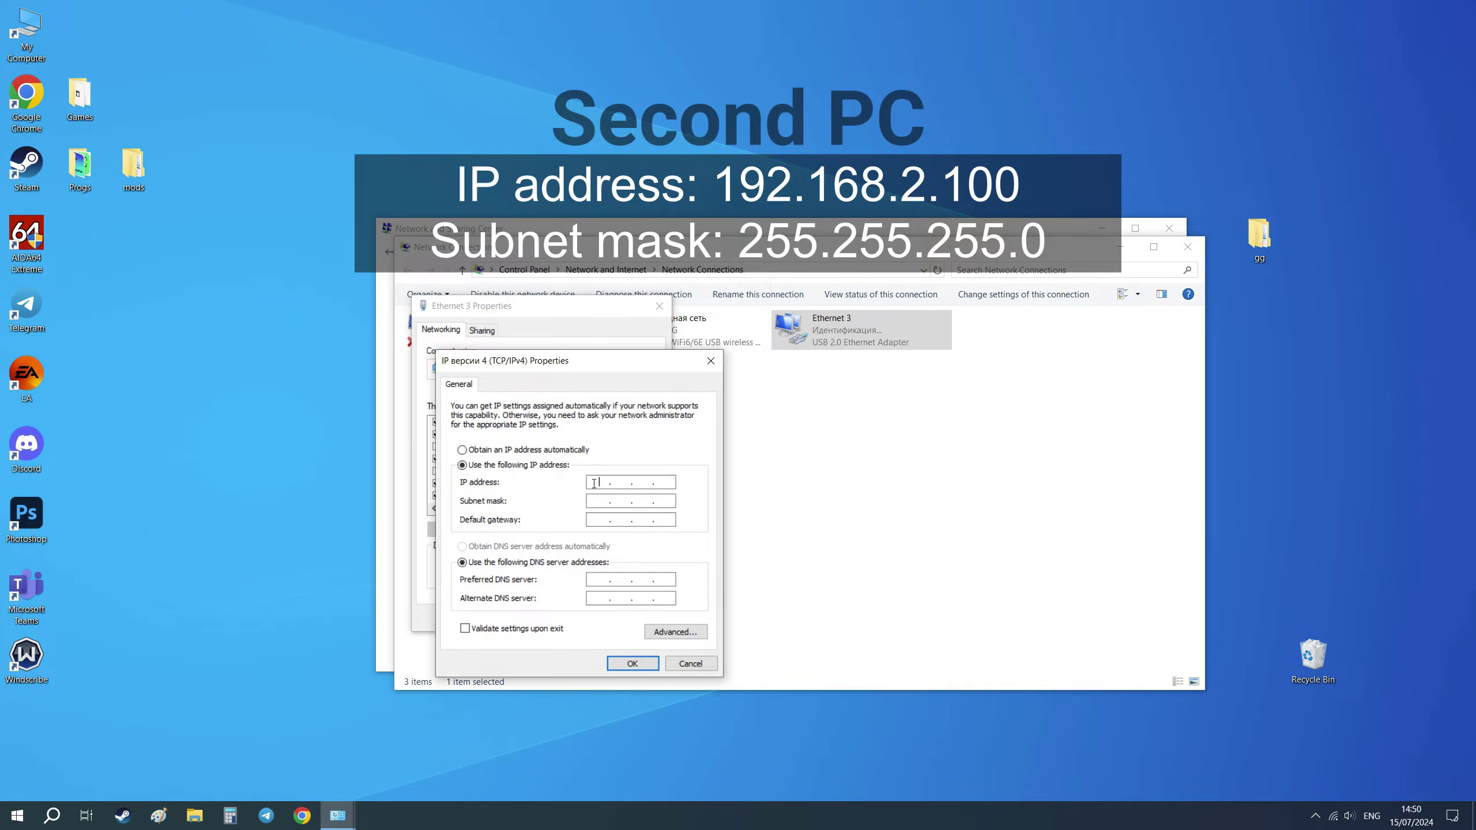
text(192)
text(168 . 2 .100)
click(594, 500)
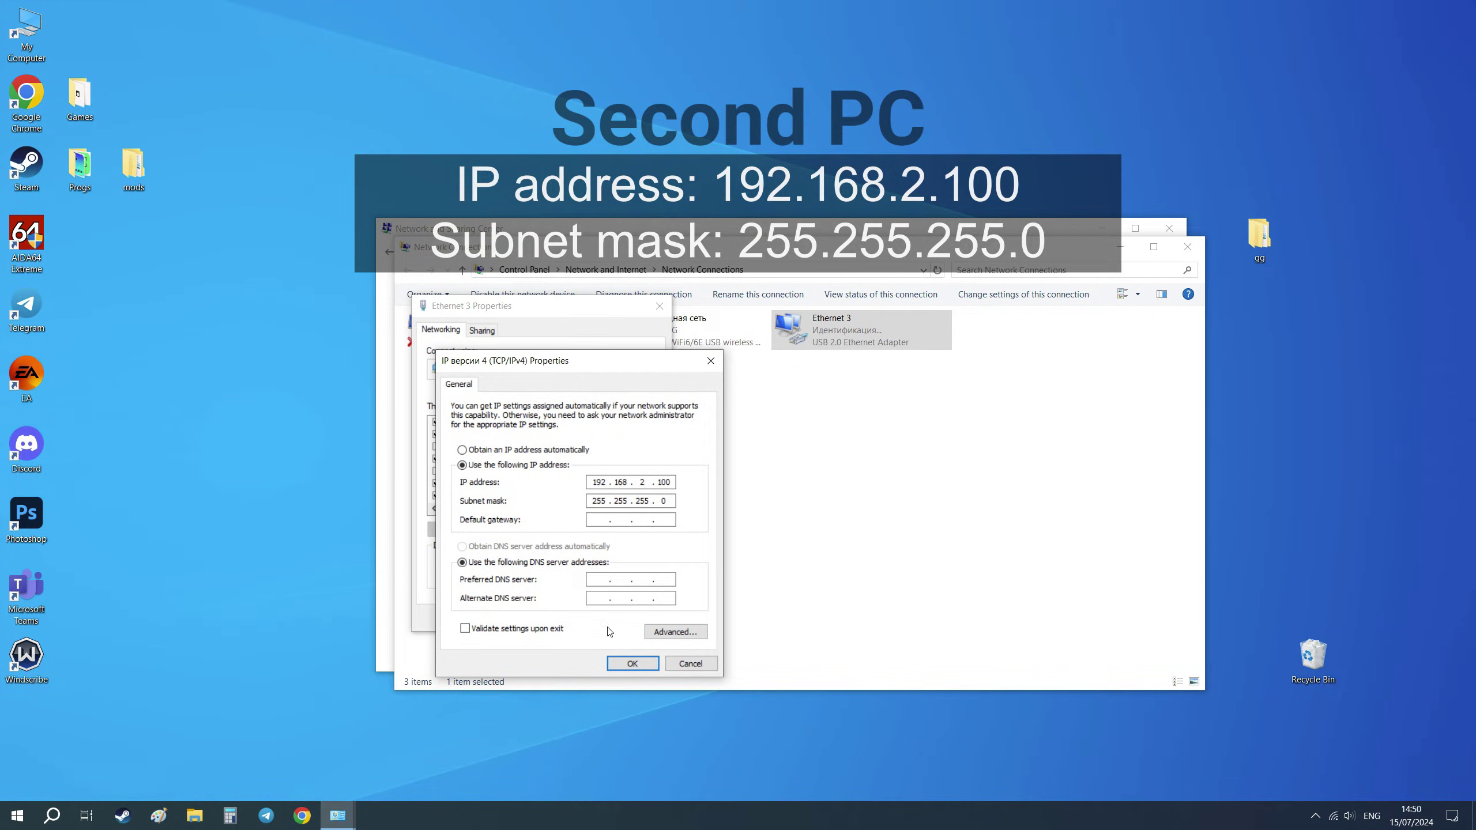
click(627, 665)
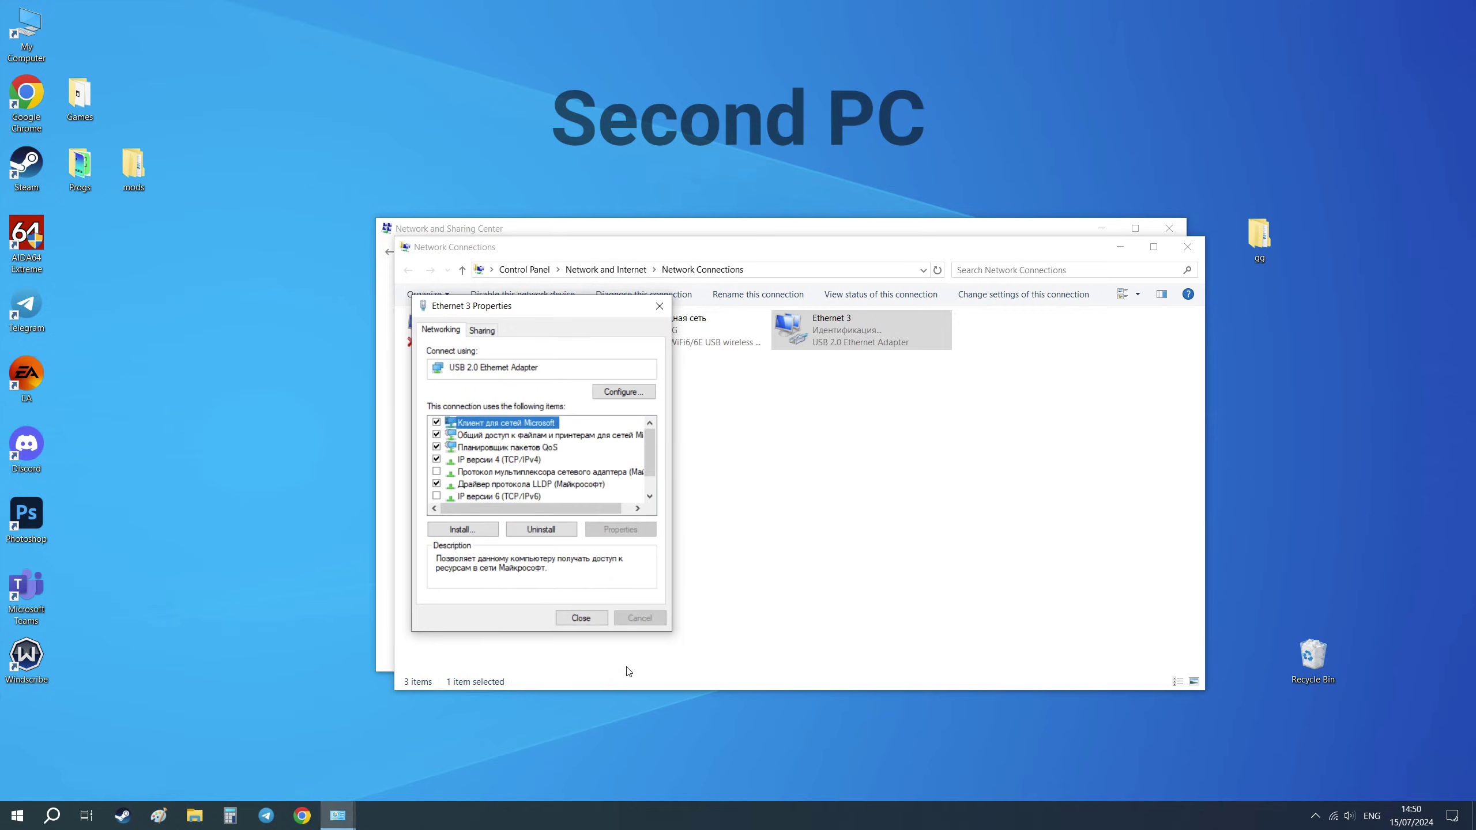
- Close the adapter properties, Network Connections and Network and Sharing Center windows
click(581, 620)
click(1188, 247)
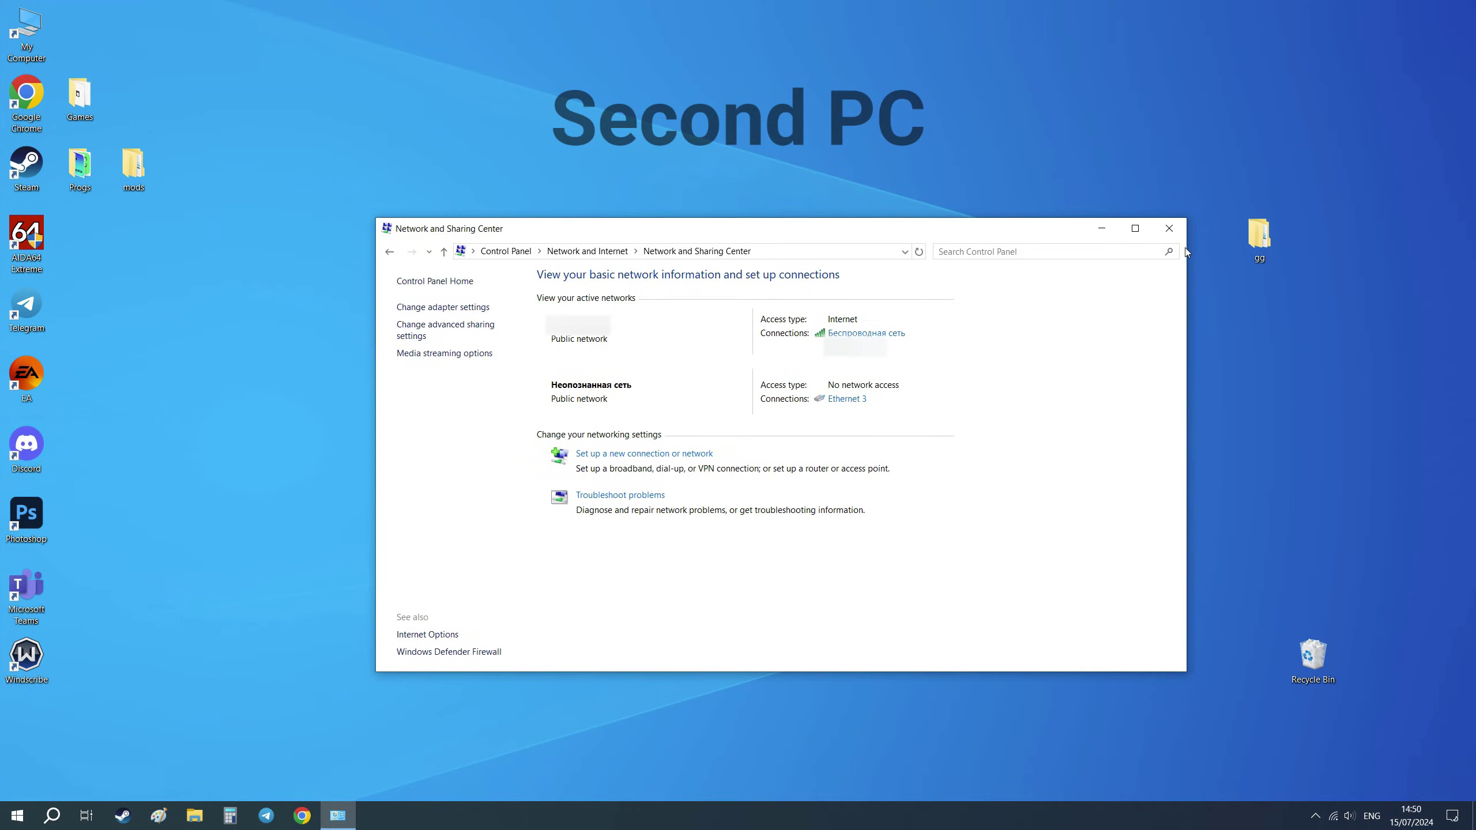
click(1169, 228)
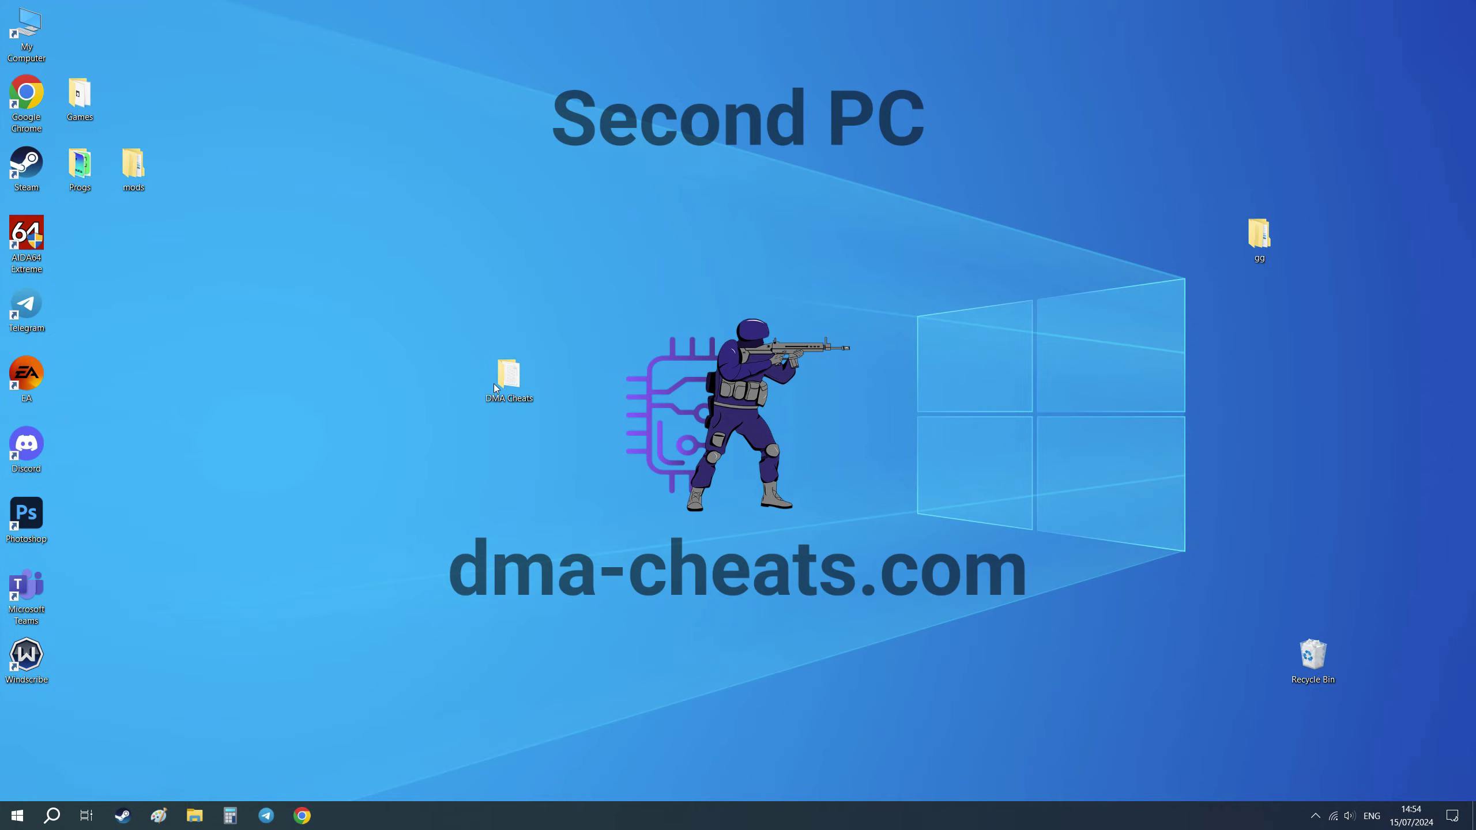
- Launch DLoader14 from DMA Cheats > 5. Cheat > COD, Fortnite, Apex, CS2 as admin and pick the game
double_click(511, 370)
double_click(571, 379)
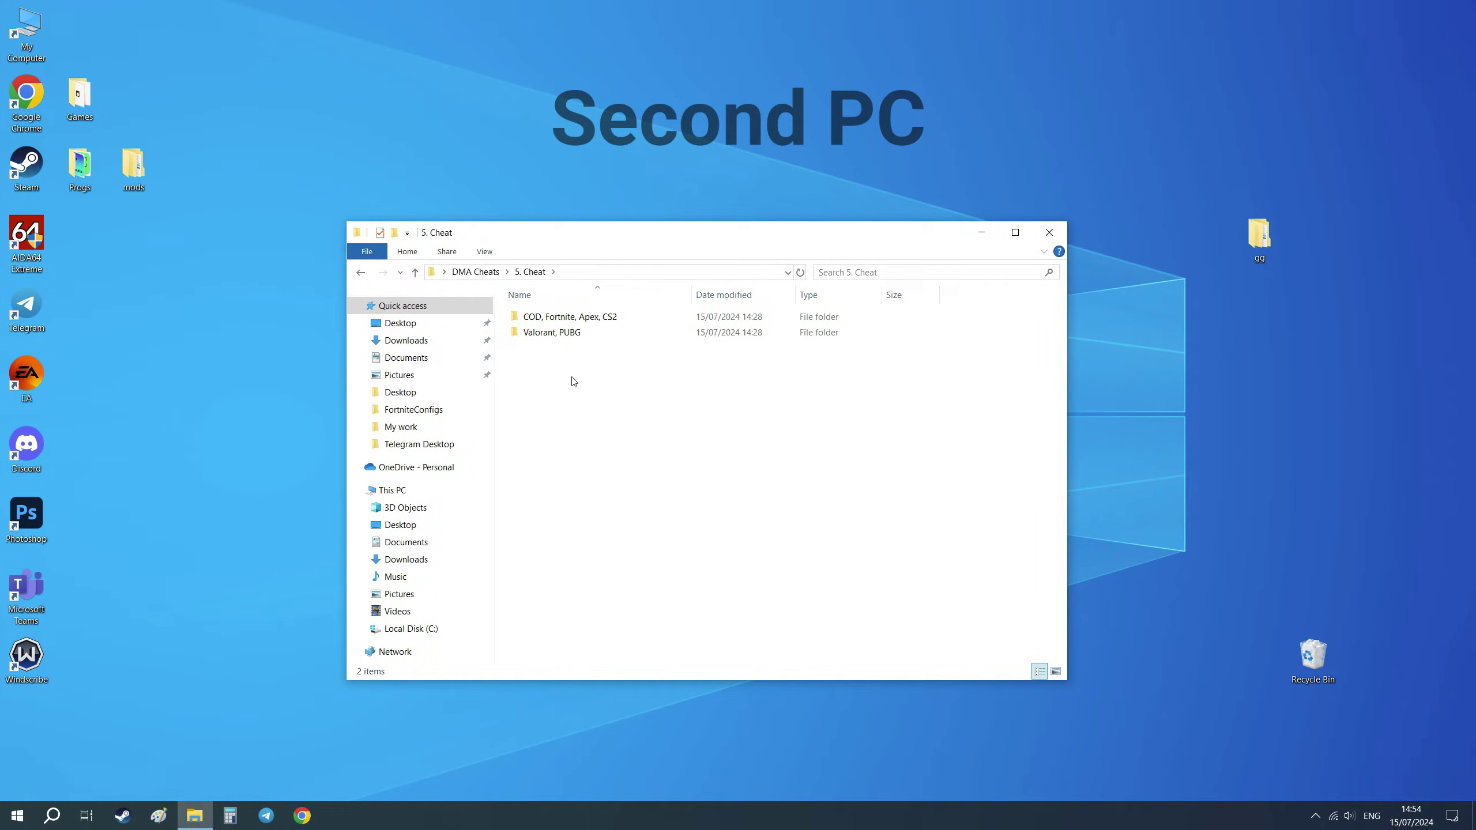
double_click(596, 323)
double_click(575, 349)
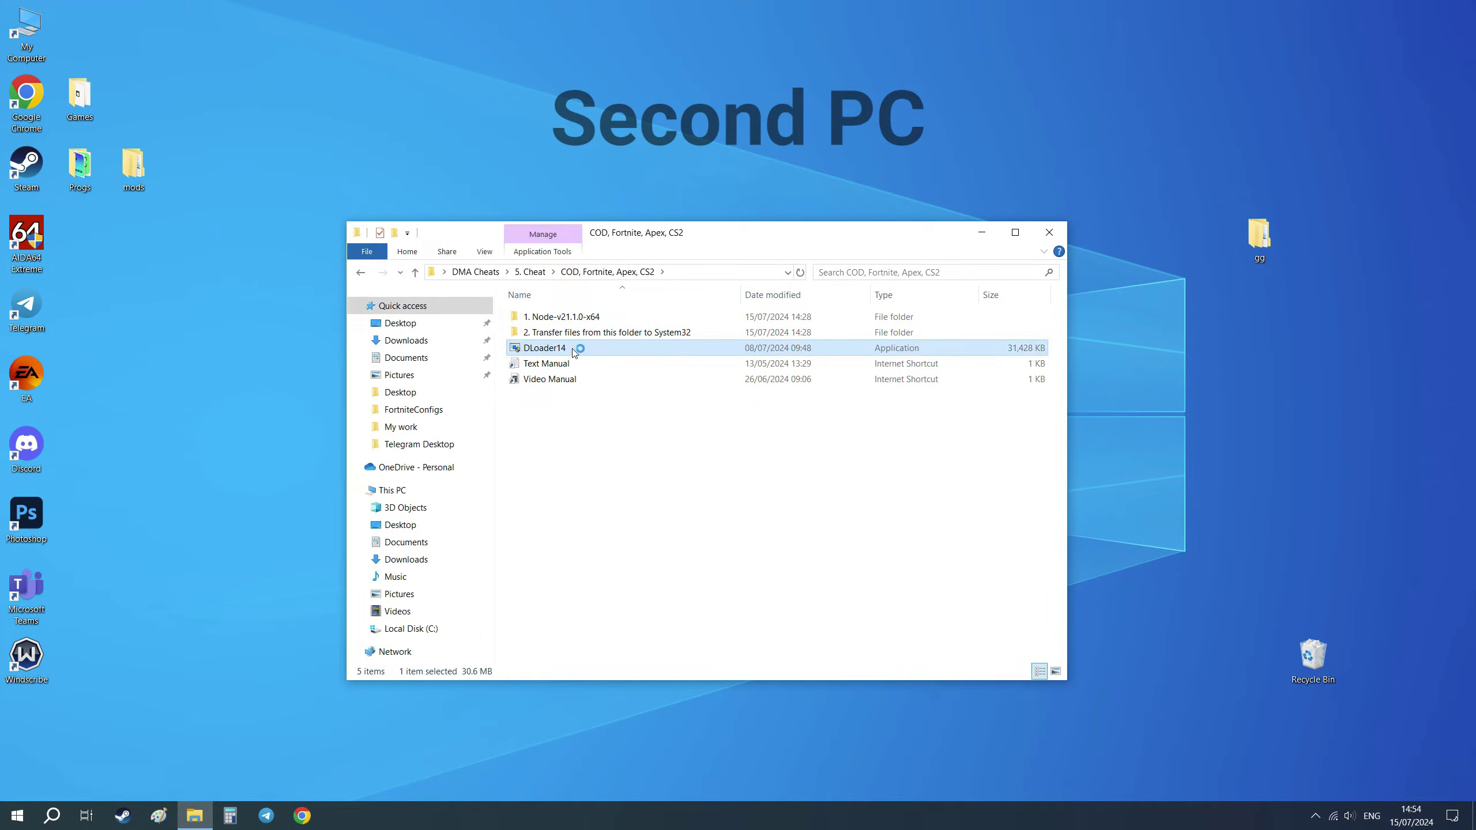
click(668, 507)
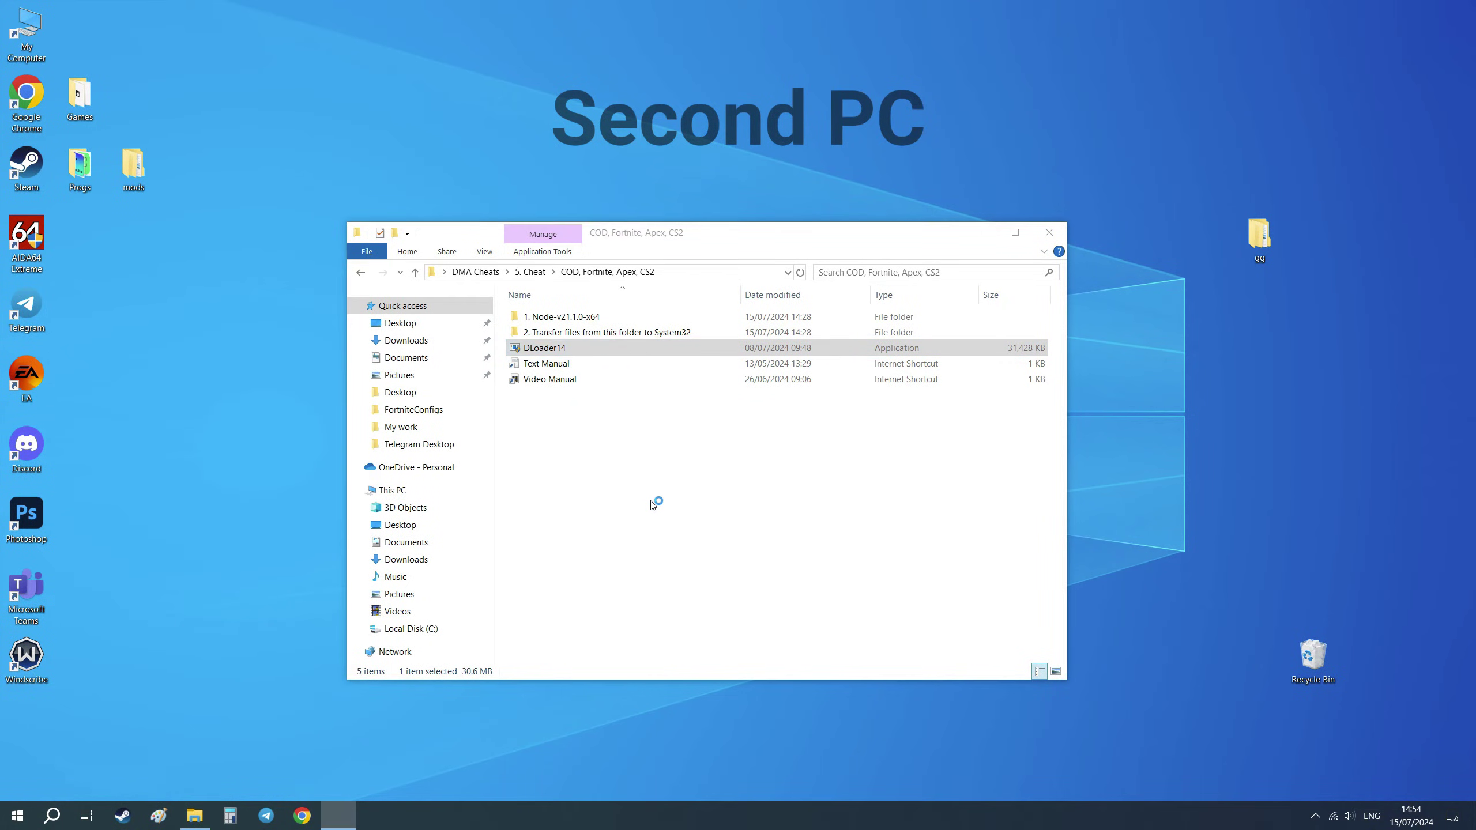
click(186, 317)
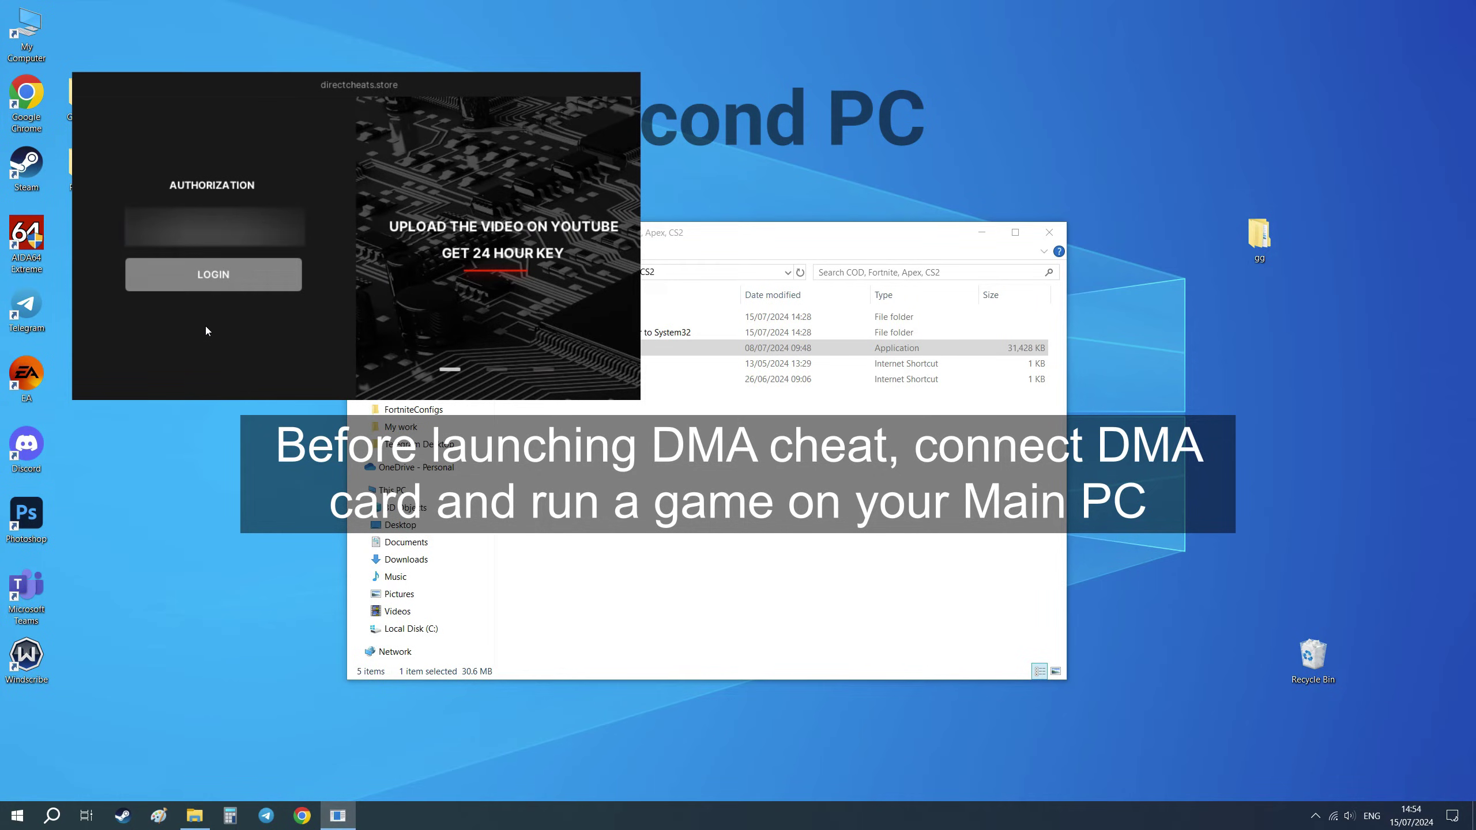
- Log in and connect to Kmbox at IP 192.168.2.188, port 8808, entering the device UUID
key(Return)
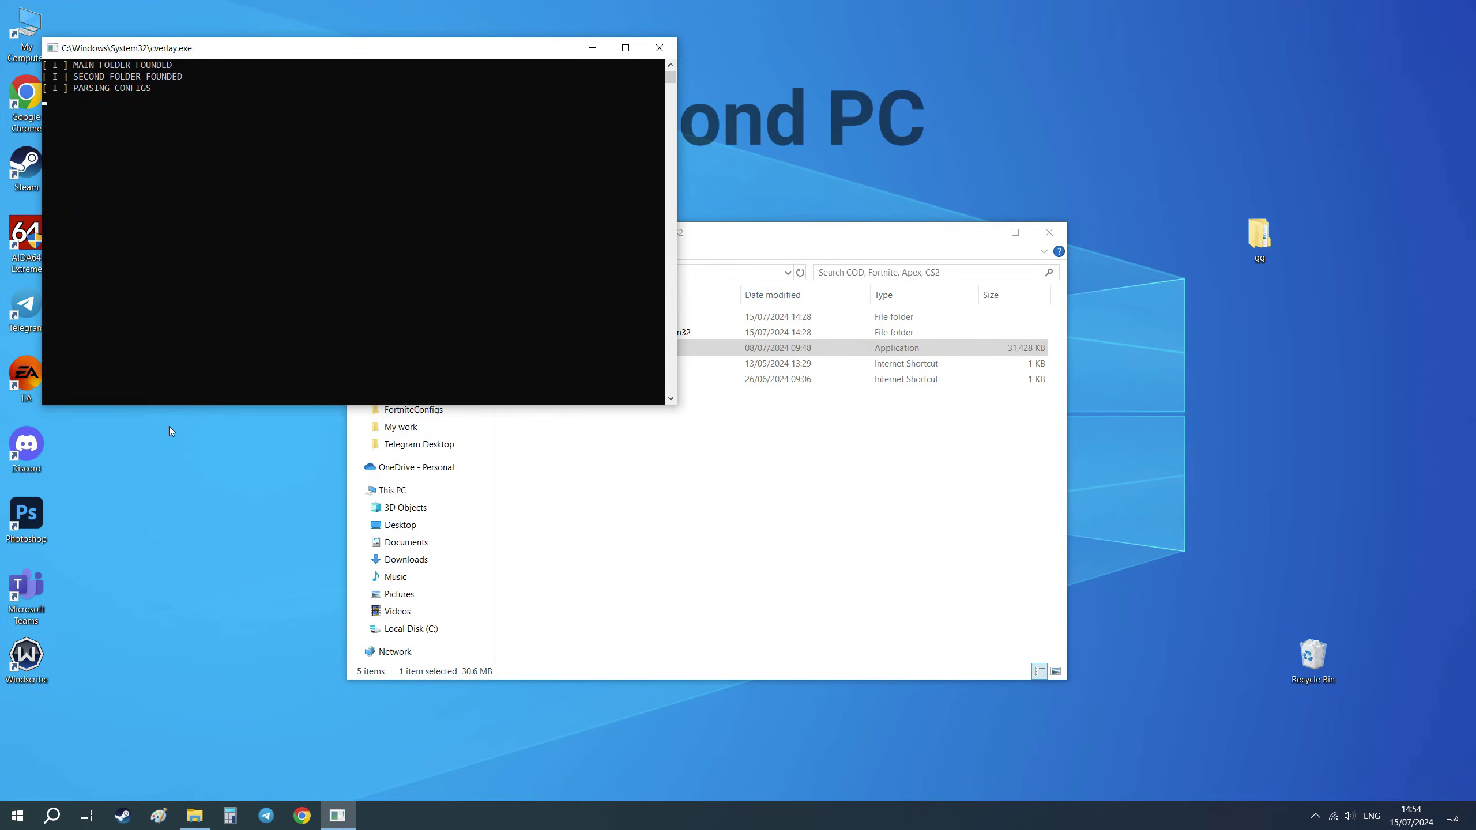
text(192.)
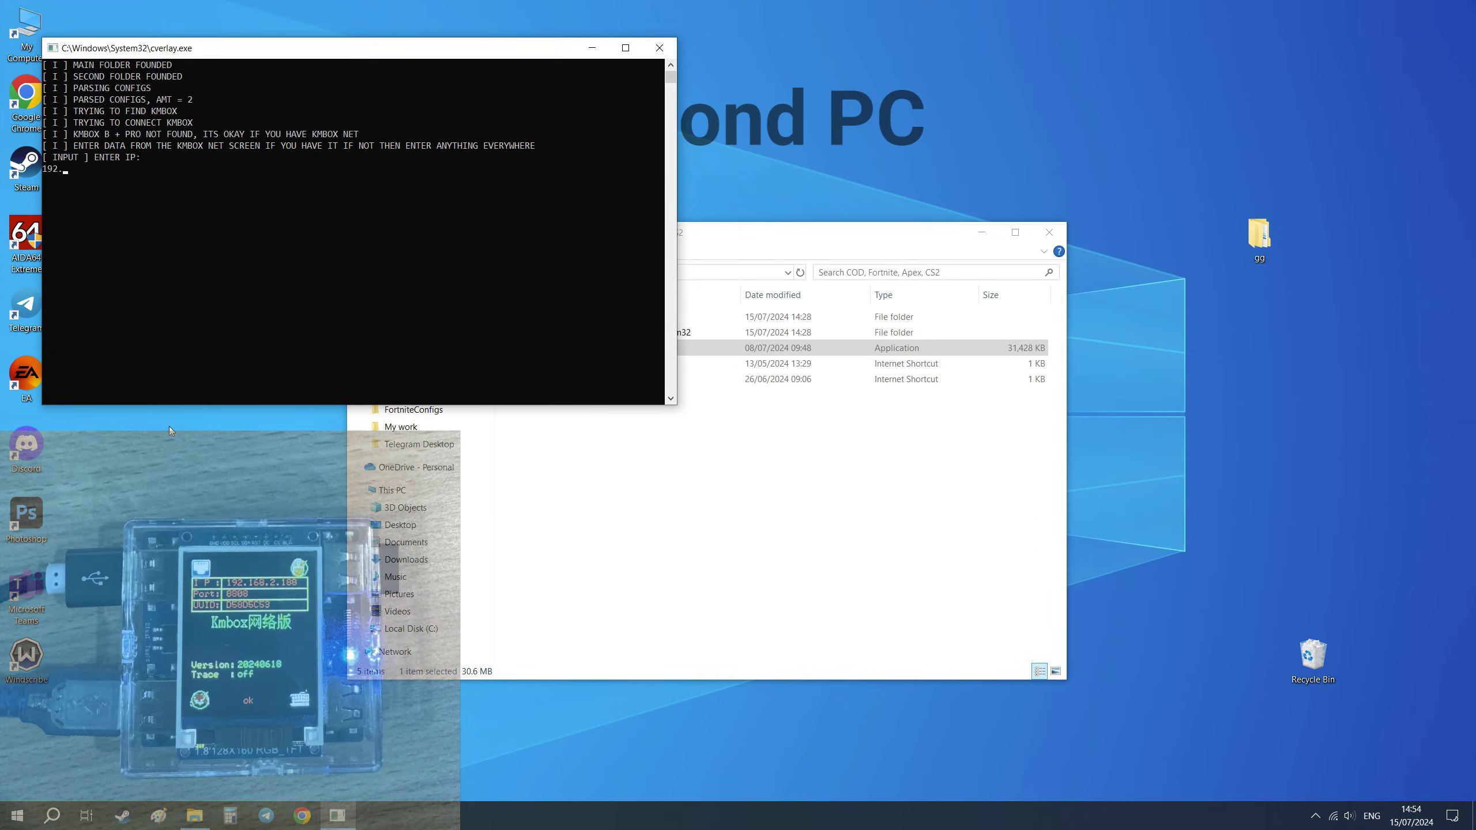
text(168.2.188)
key(Return)
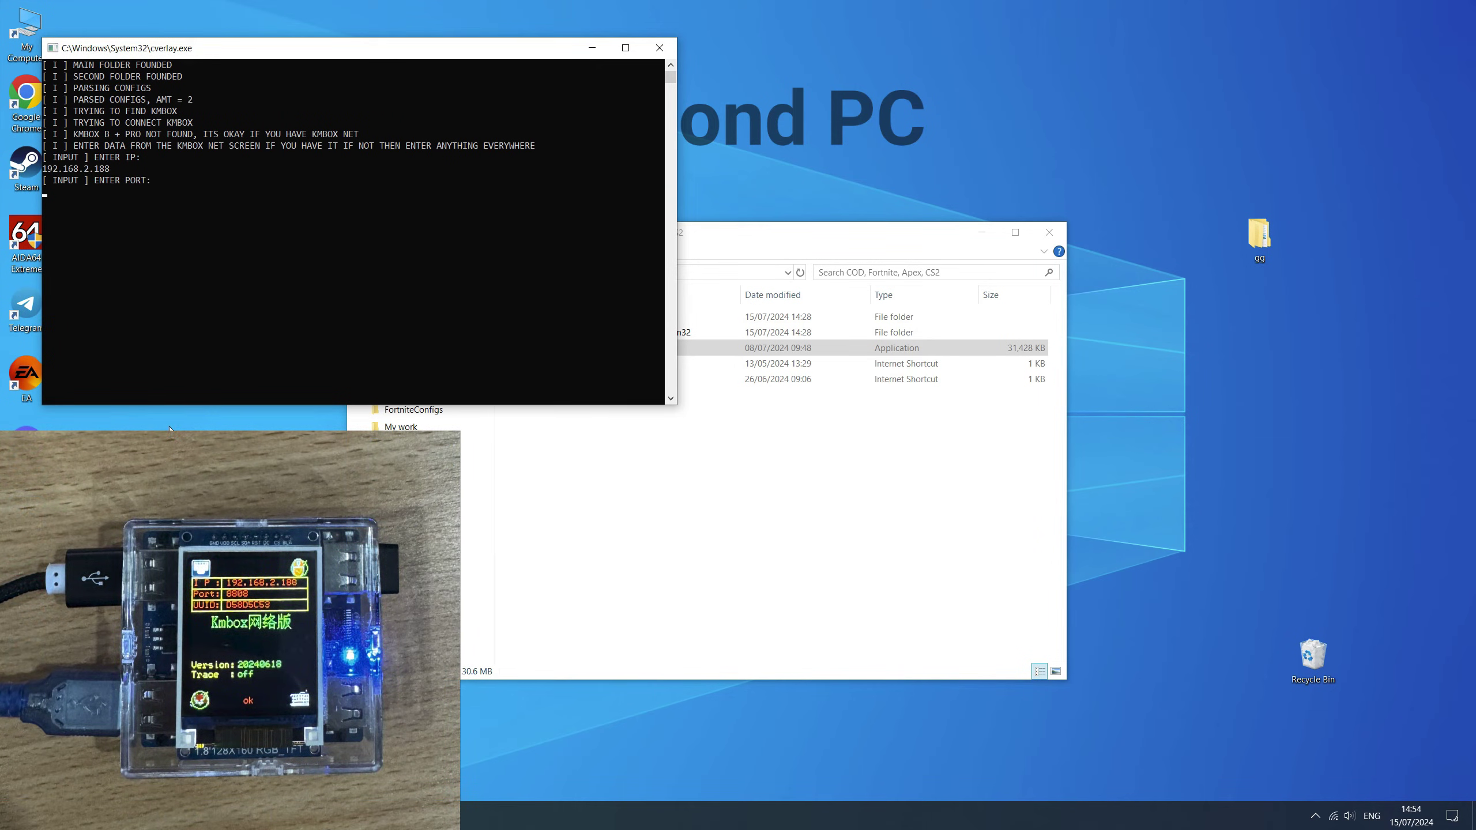
text(8808)
key(Return)
text(D58D5C53)
key(Return)
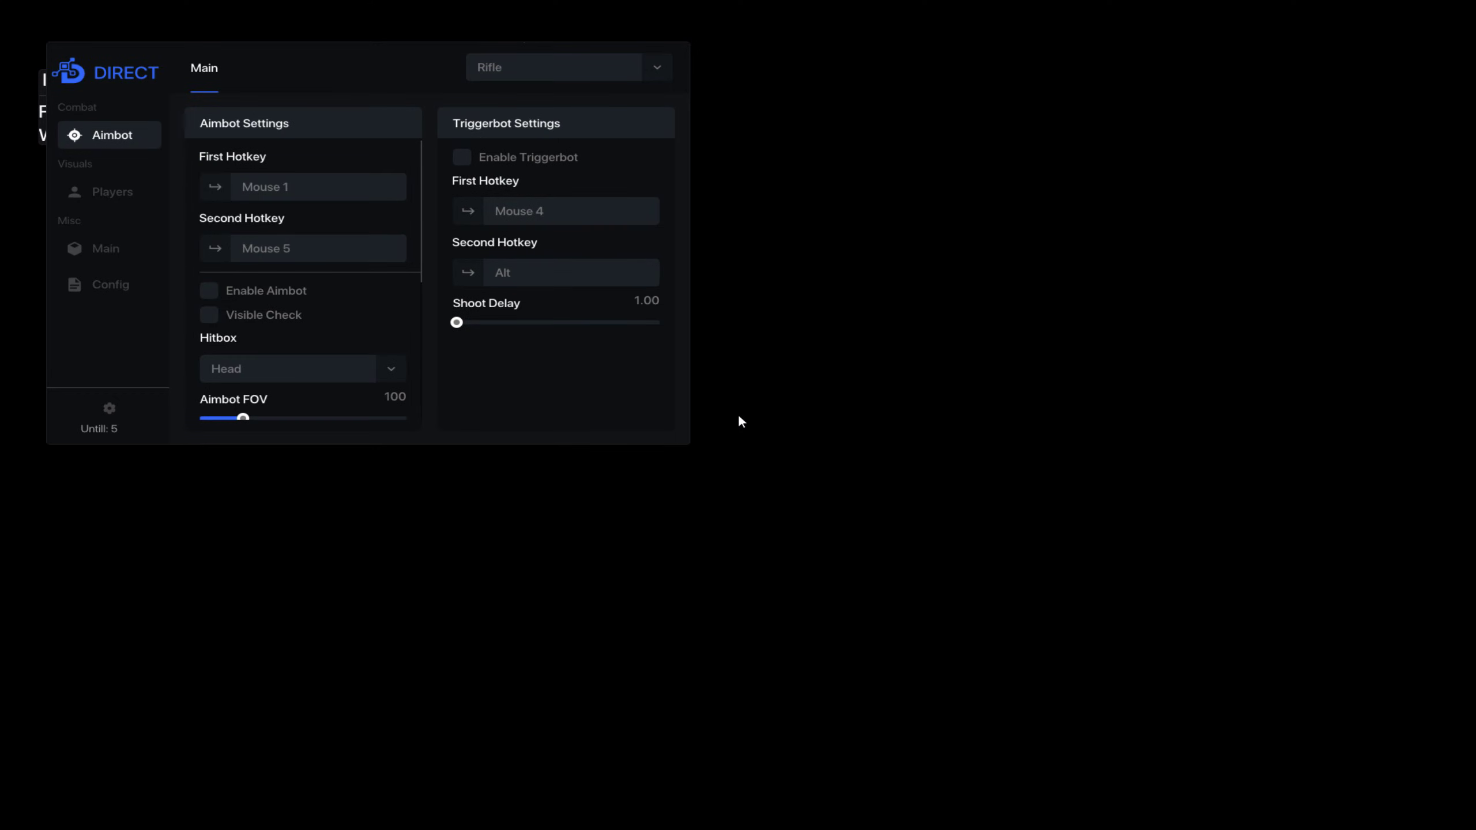
- On the Config page, save the current settings over the 'second' config and confirm Yes
drag(623, 443, 873, 577)
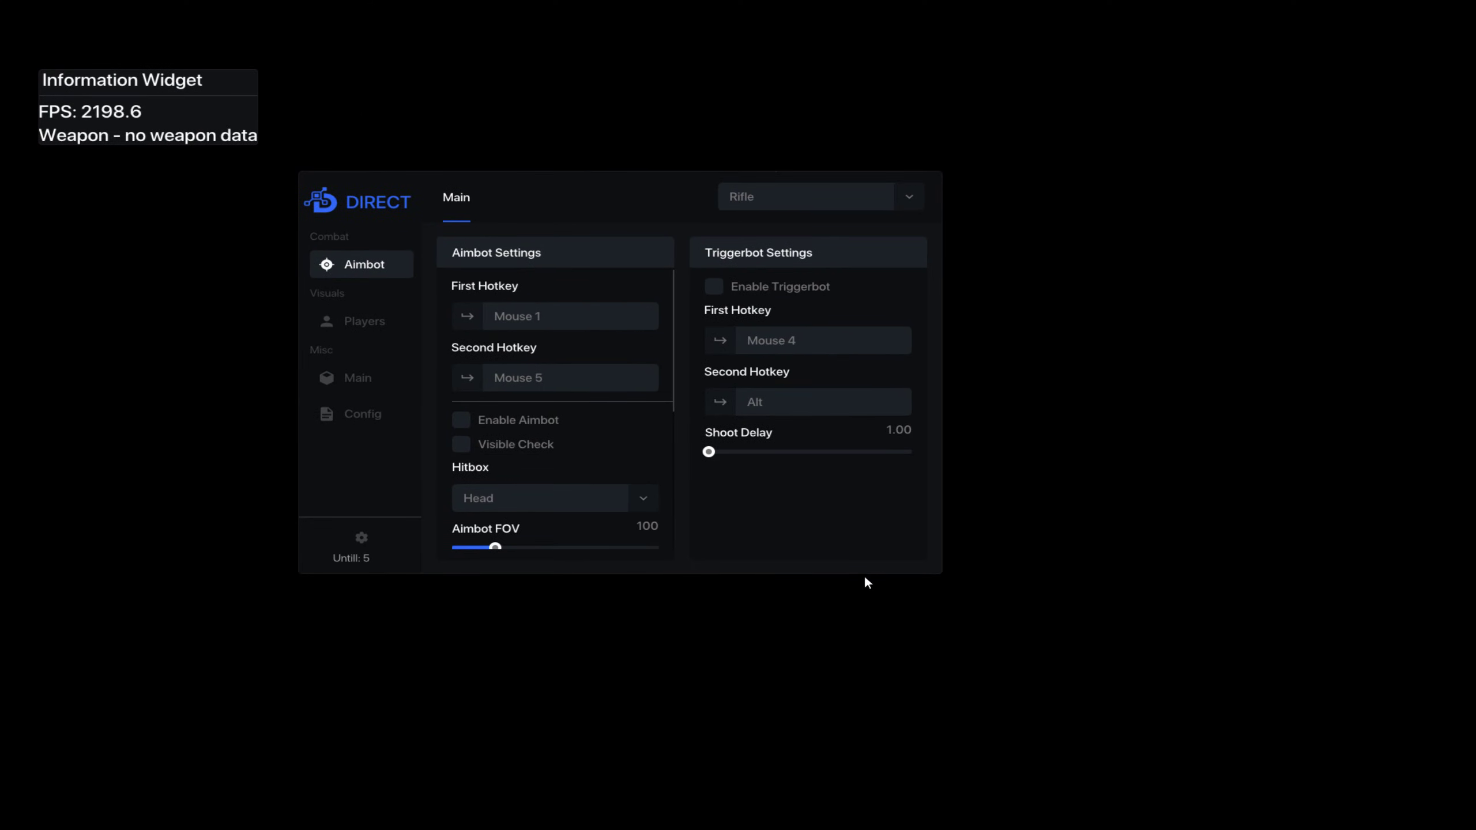
click(365, 416)
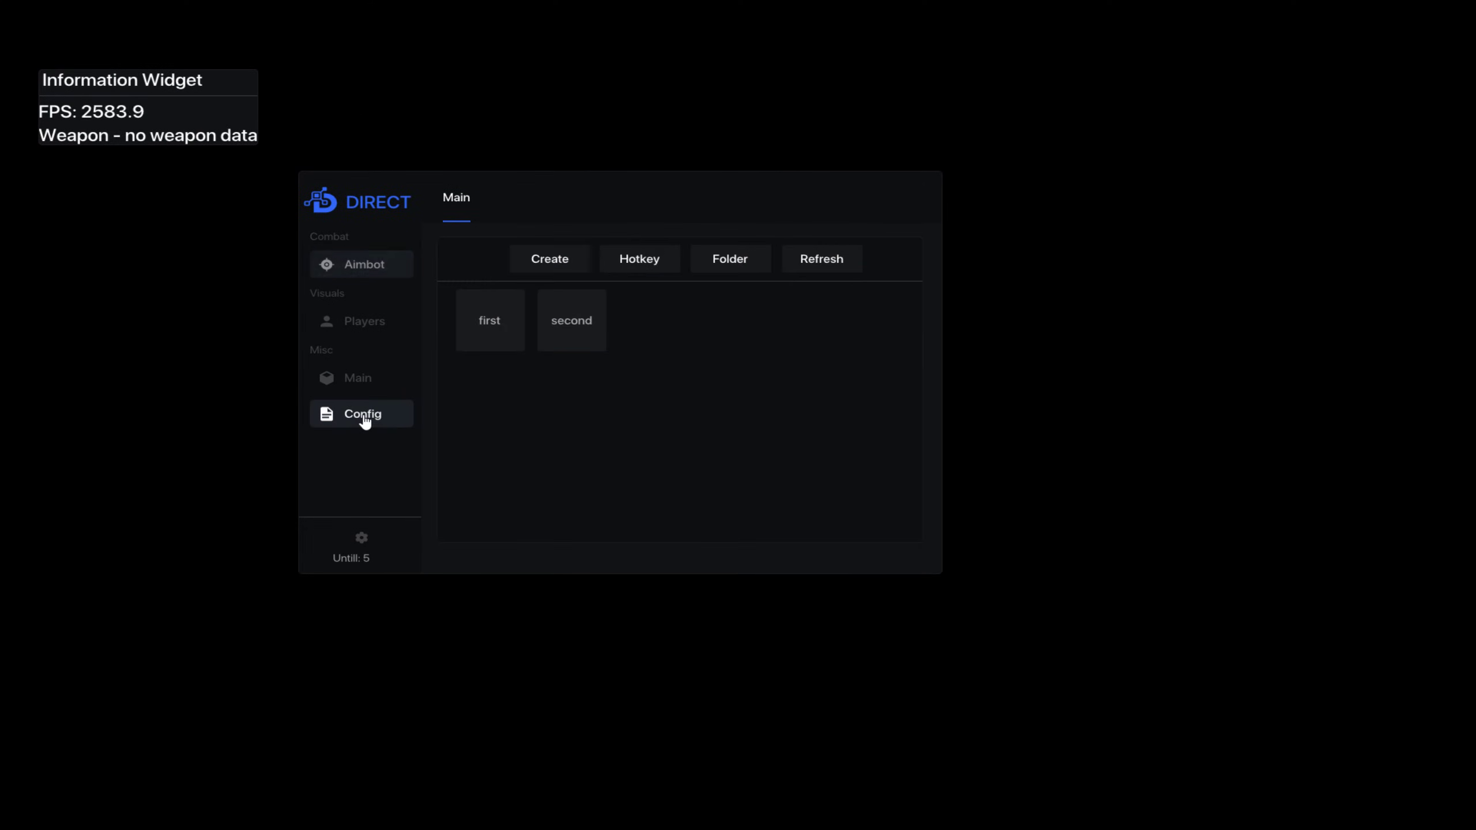
click(576, 321)
click(731, 424)
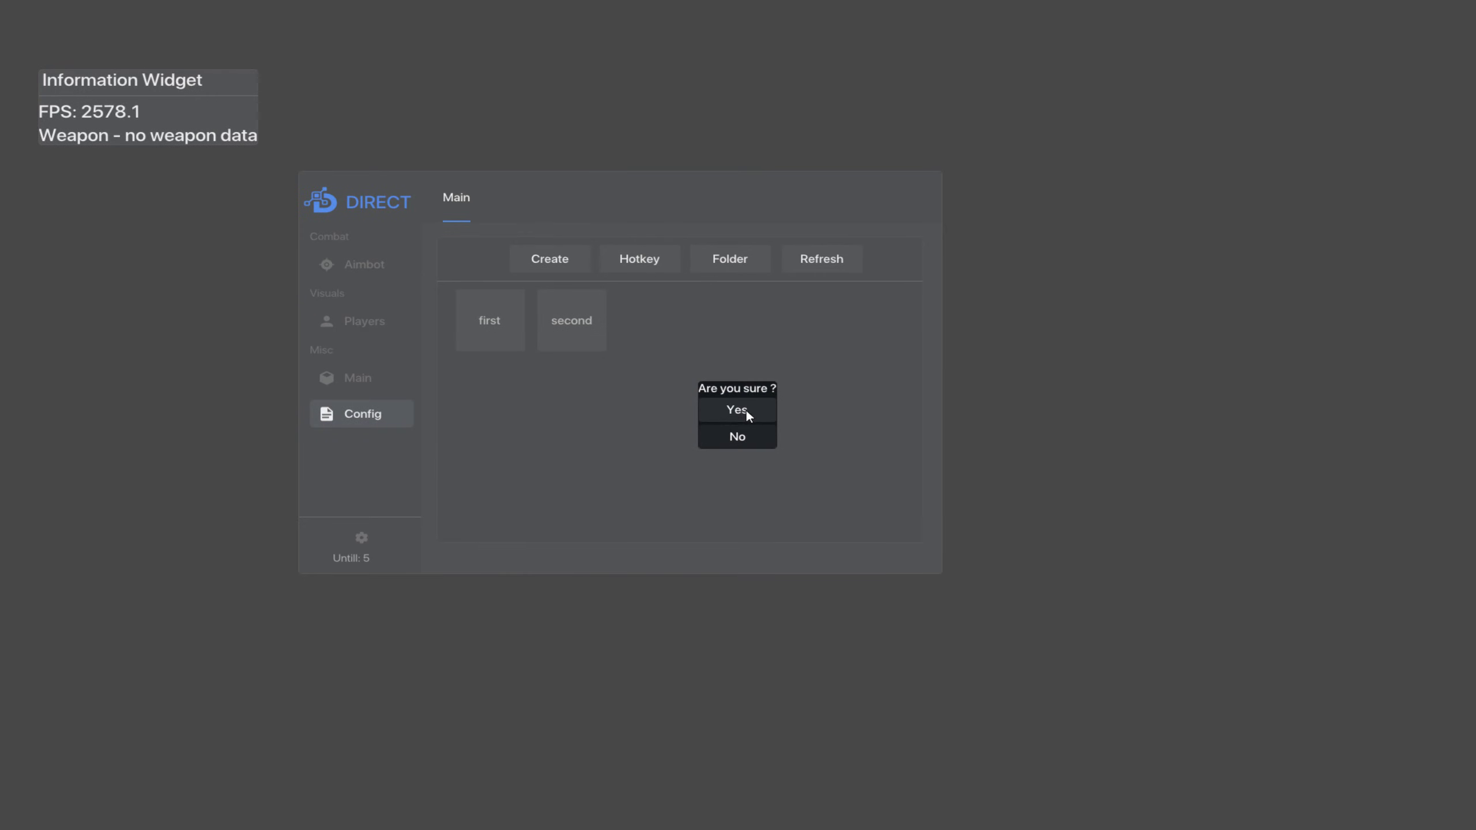
click(745, 408)
drag(583, 547, 571, 536)
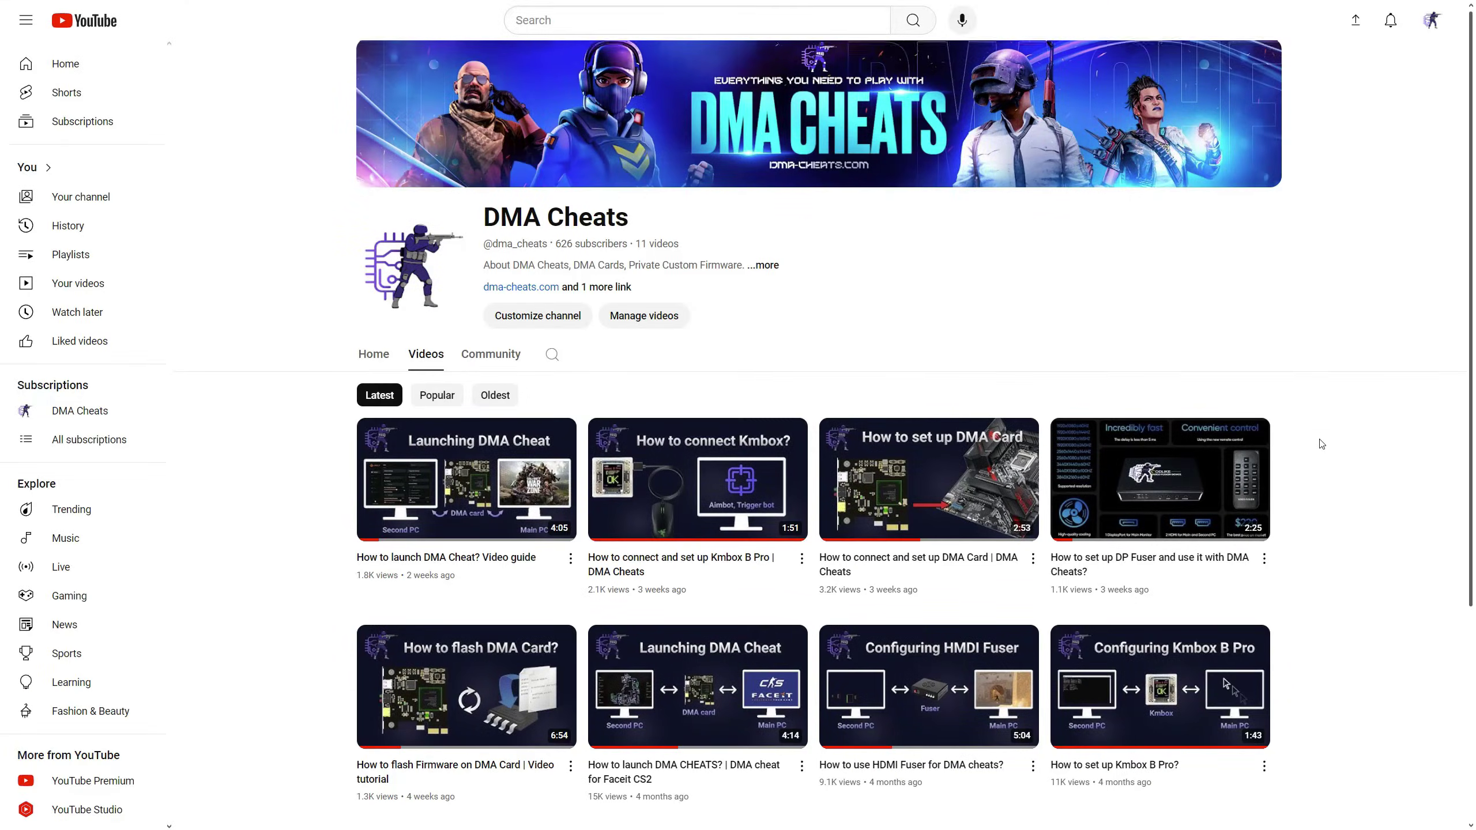
scroll(1322, 444, down, 5)
scroll(1322, 444, up, 1)
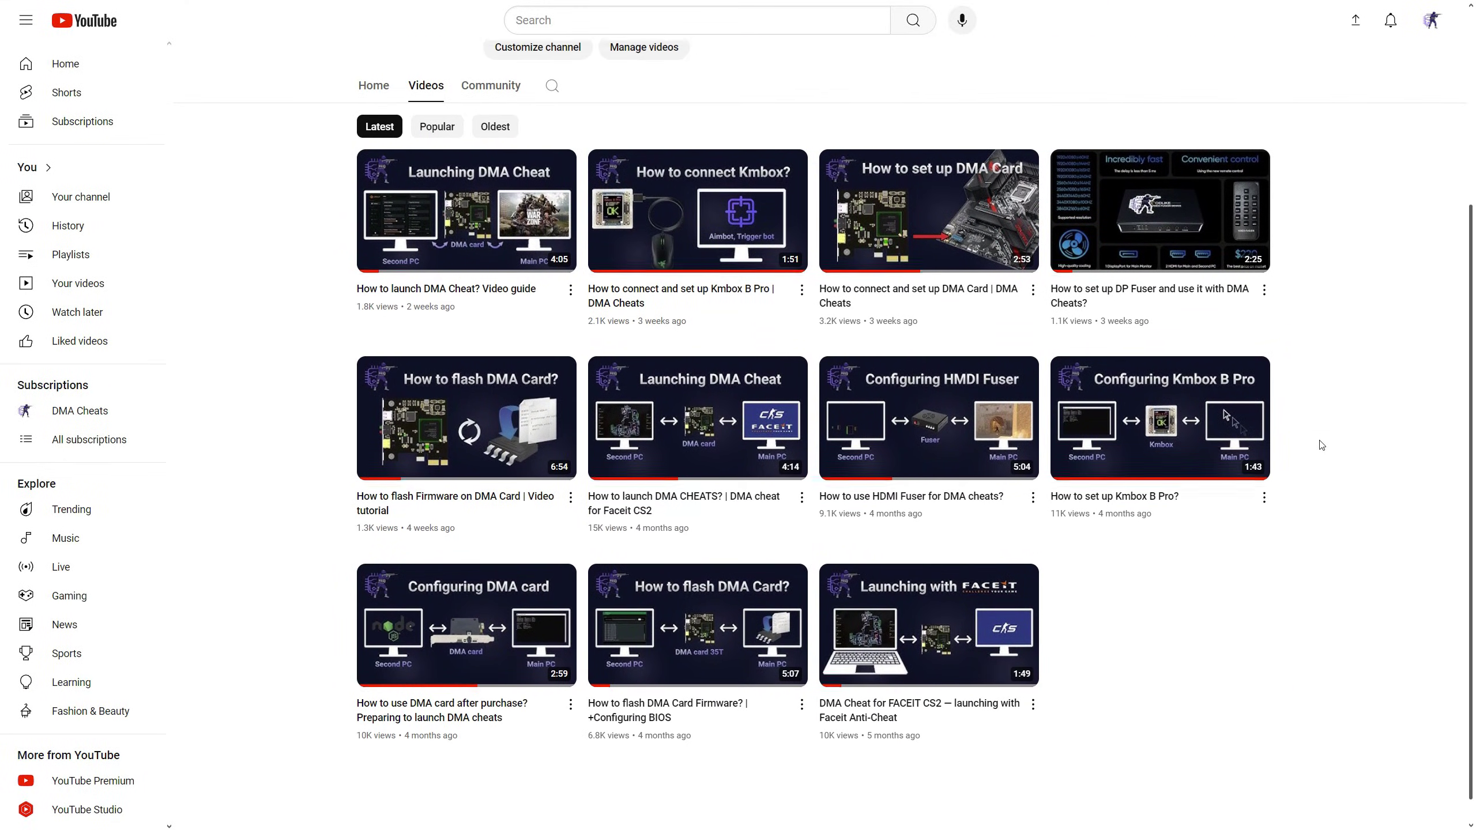